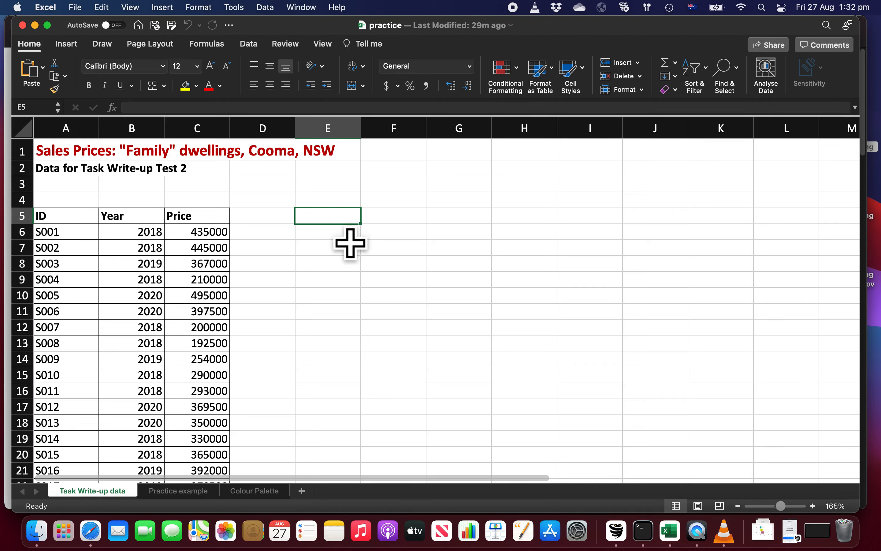
- Open the Practice example sheet and go to the first value in its Breaks column
click(192, 497)
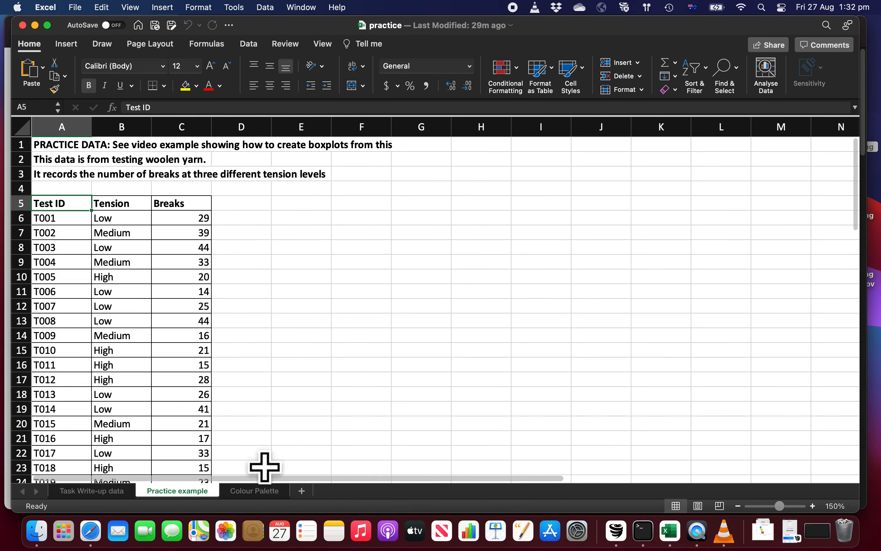
click(328, 208)
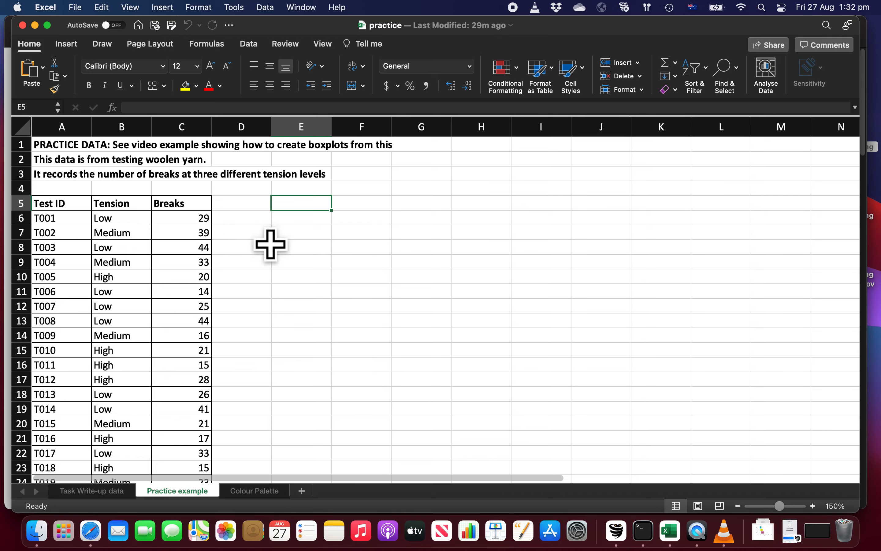
click(193, 222)
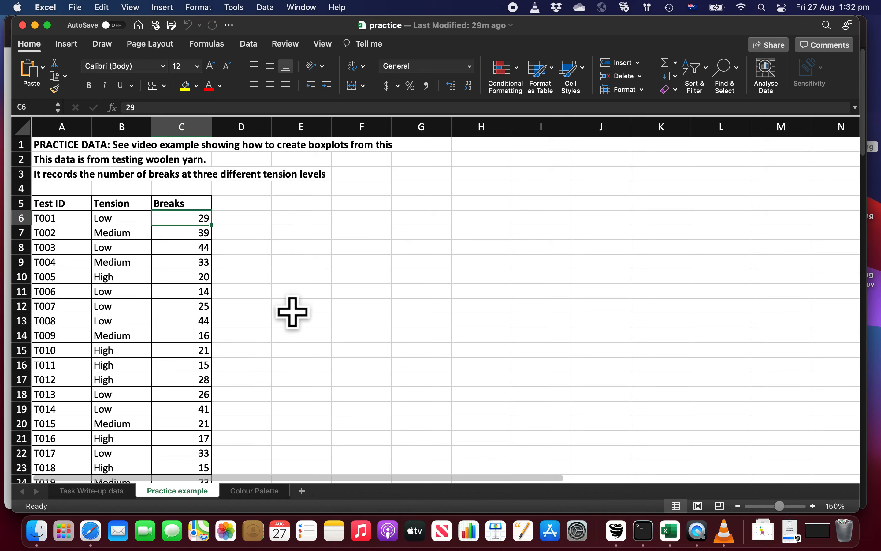
- Switch to BoxPlotR in Safari and examine how its sample data is arranged for upload
key(super+Tab)
key(super+Tab)
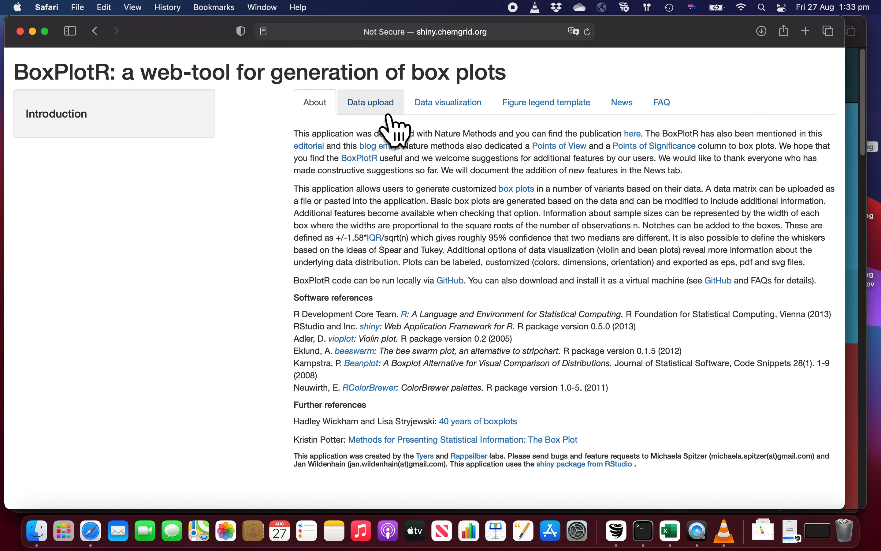
click(391, 124)
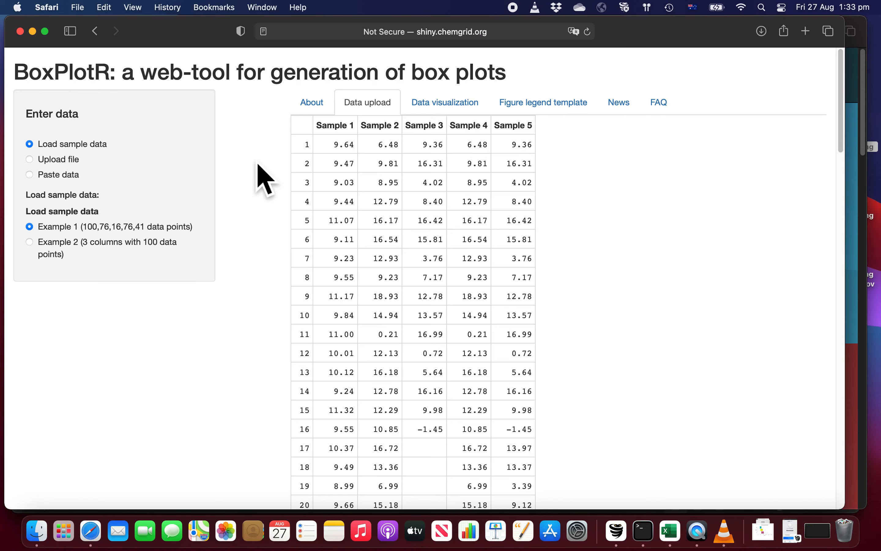
- Switch back to Excel and examine the tension levels in the first rows of the Tension column
key(super+Tab)
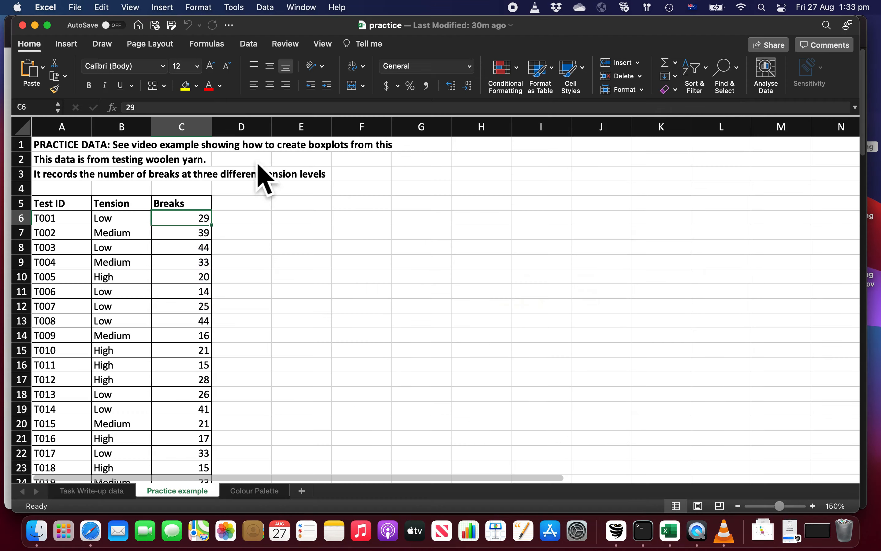
click(309, 232)
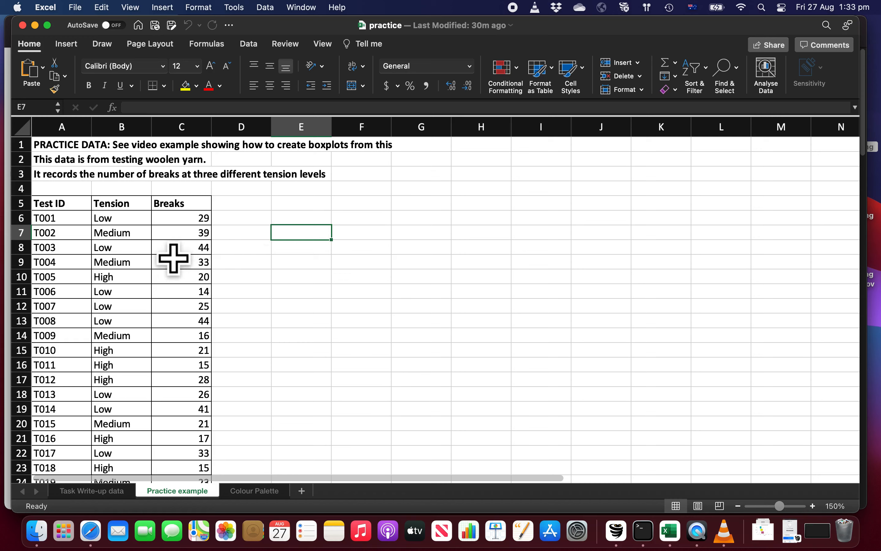
click(121, 233)
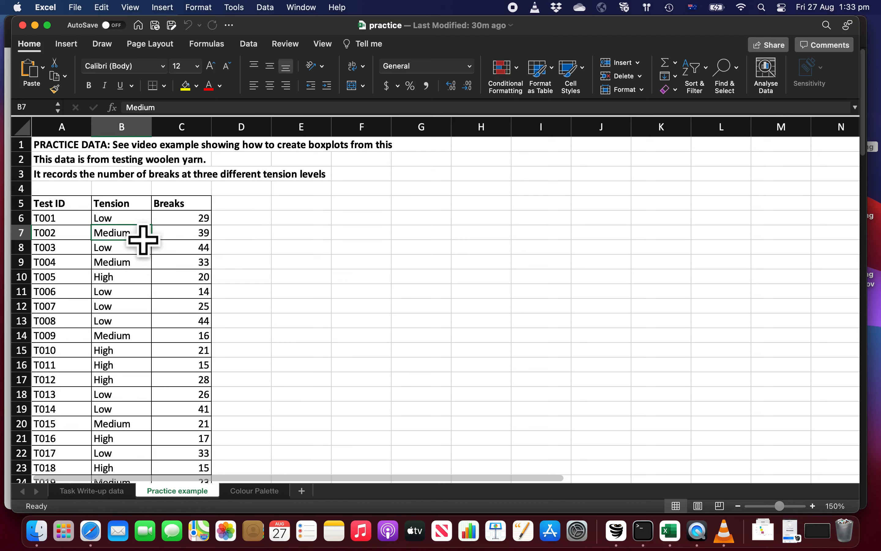
key(Up)
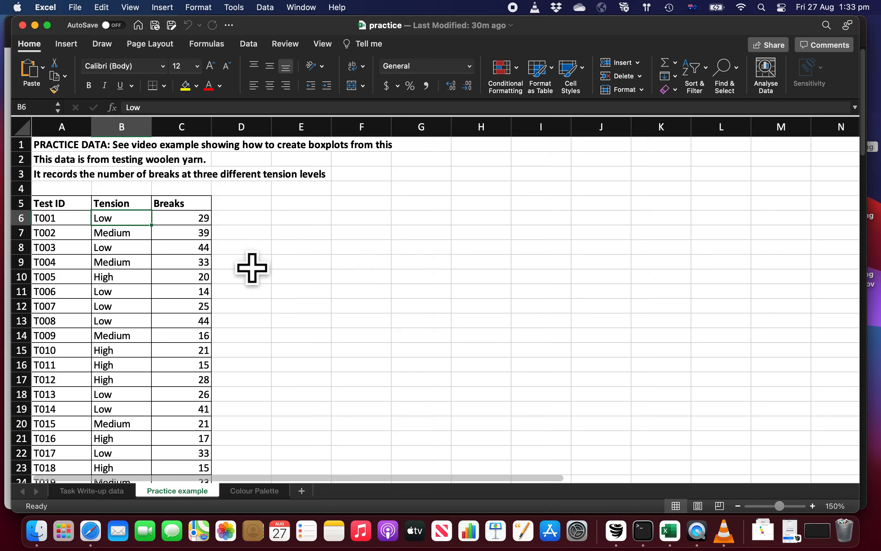
key(Down)
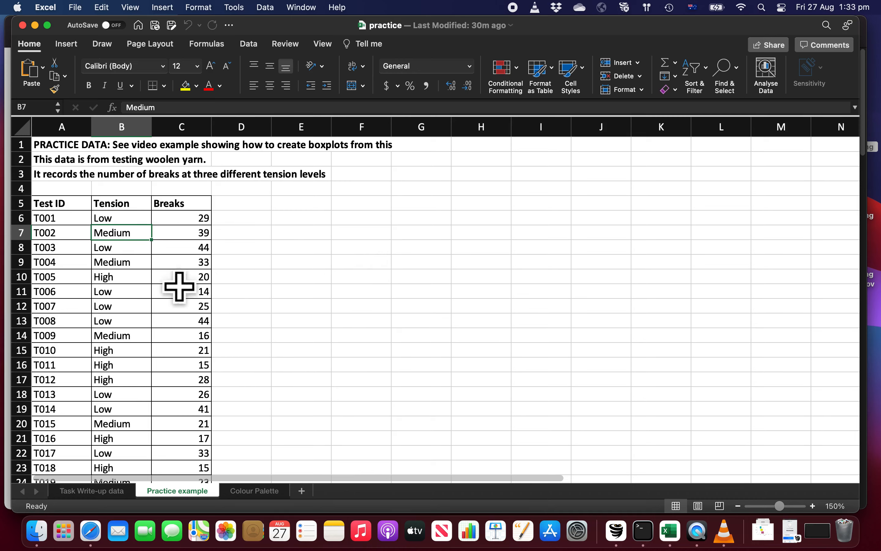
key(Down)
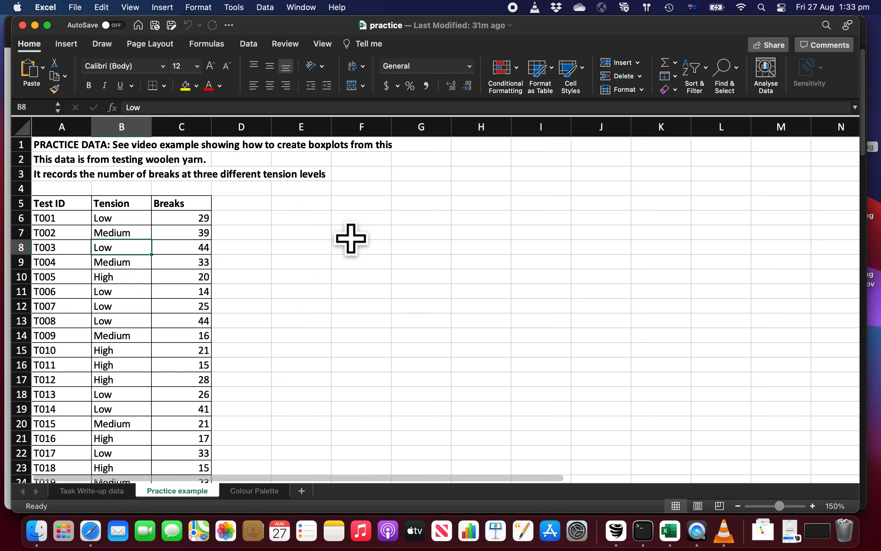
- Enter the column headers Low, Medium and High in cells F5, G5 and H5
key(Up)
key(Up)
key(Up)
key(Right)
key(Right)
key(Right)
key(Right)
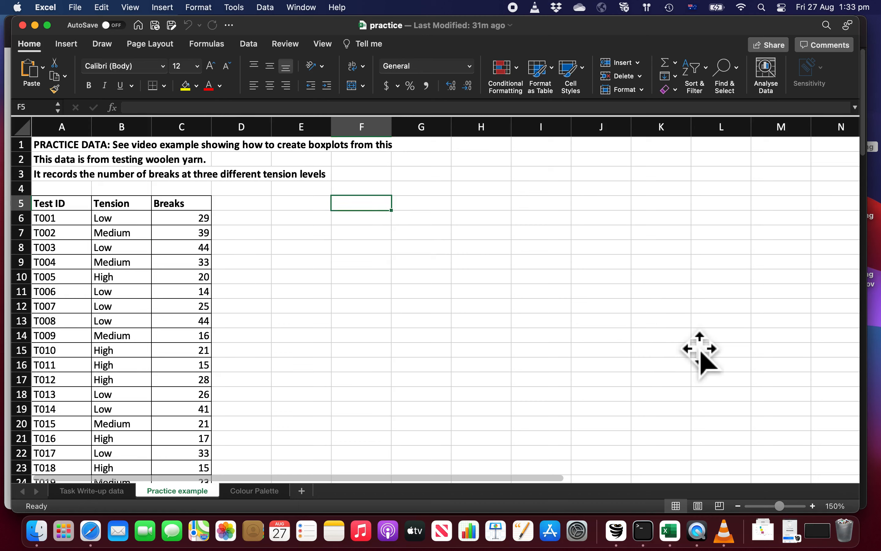
text(Low)
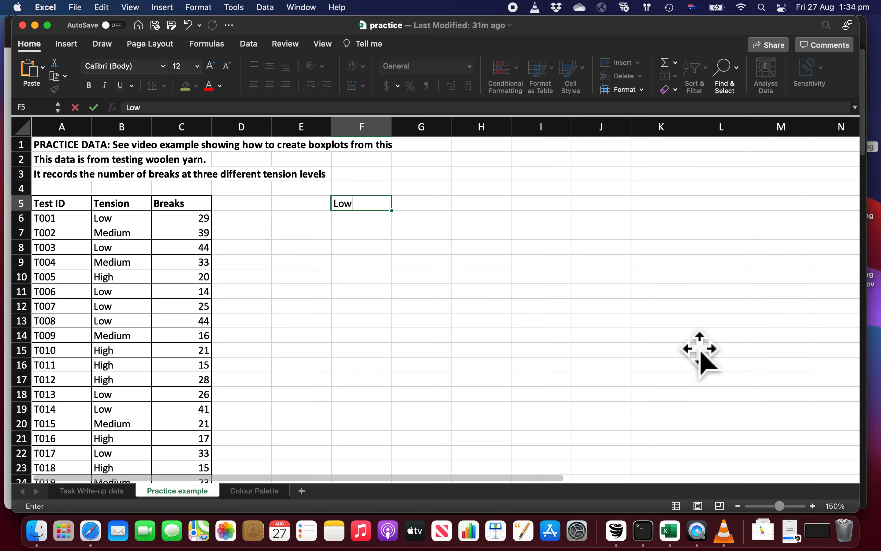
key(Tab)
text(Medium)
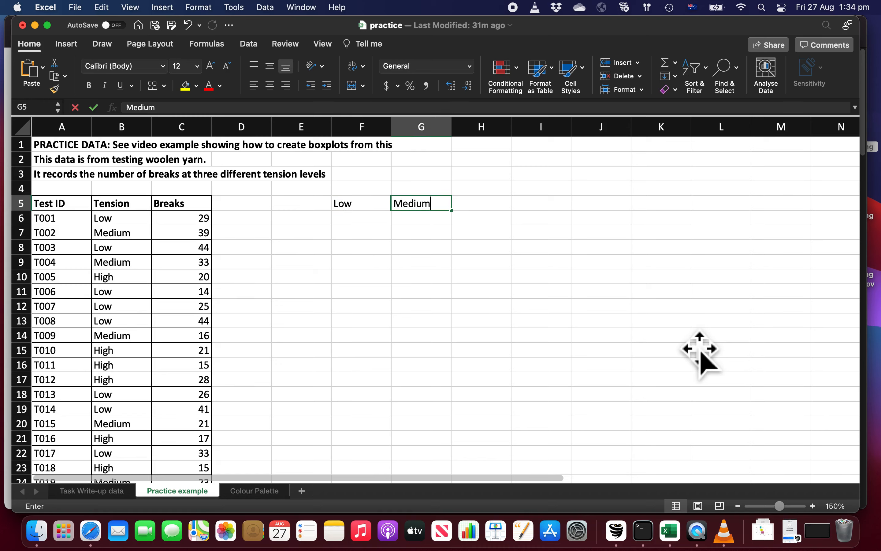
key(Tab)
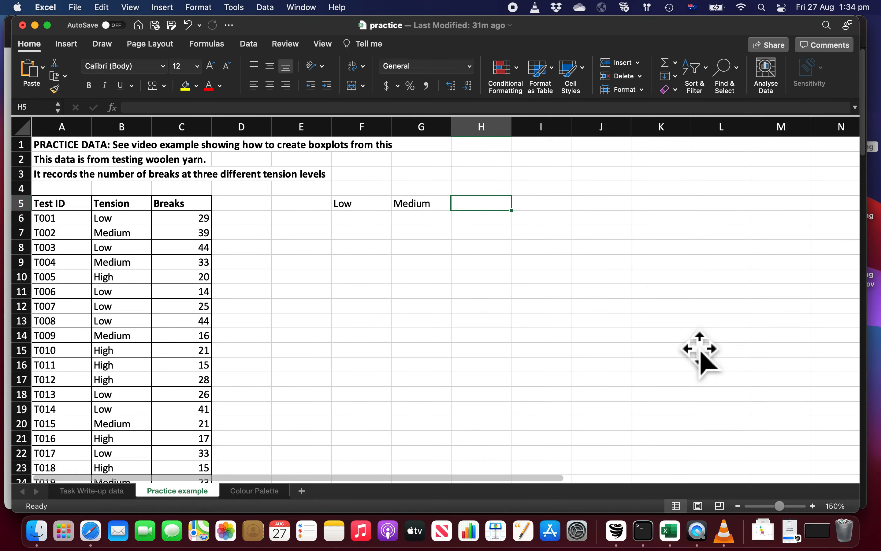
text(High)
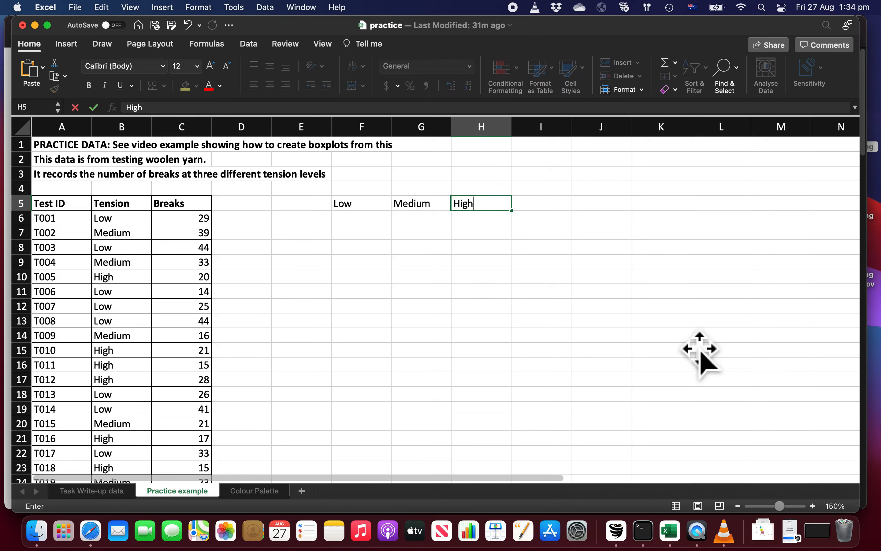
key(Return)
key(Up)
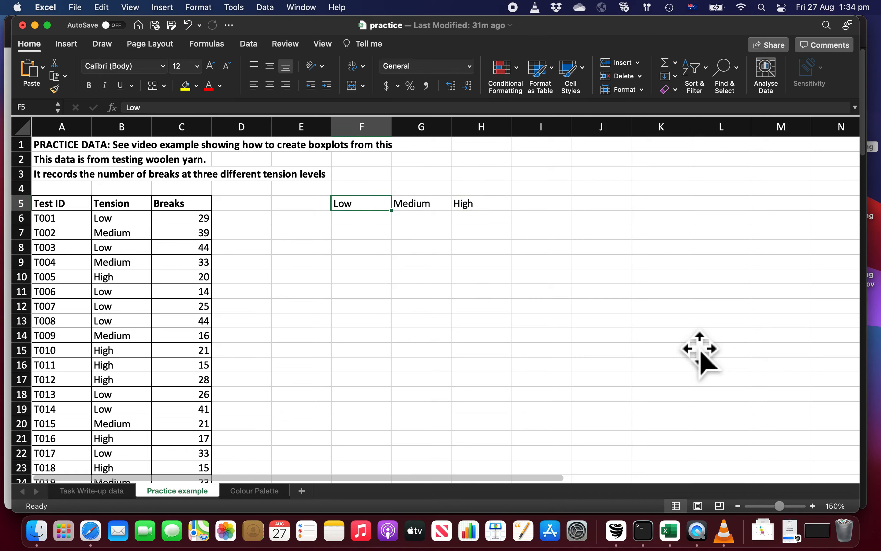
key(Right)
key(Right)
key(Left)
key(Left)
key(Down)
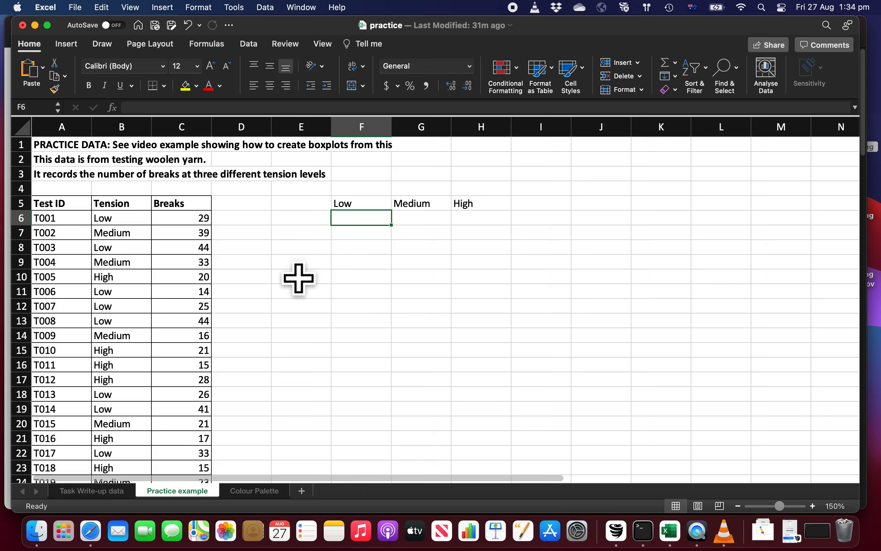
- Sort the yarn test table by the Tension column from A to Z
click(144, 221)
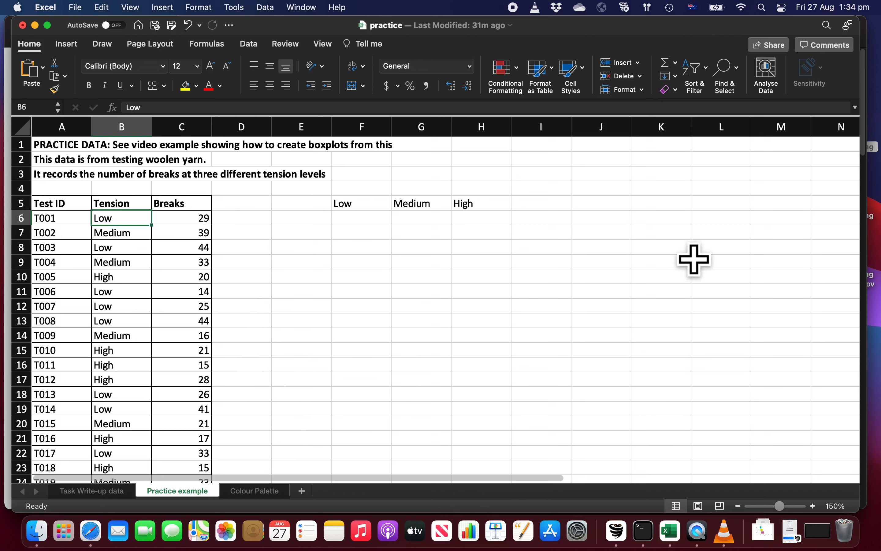
click(705, 69)
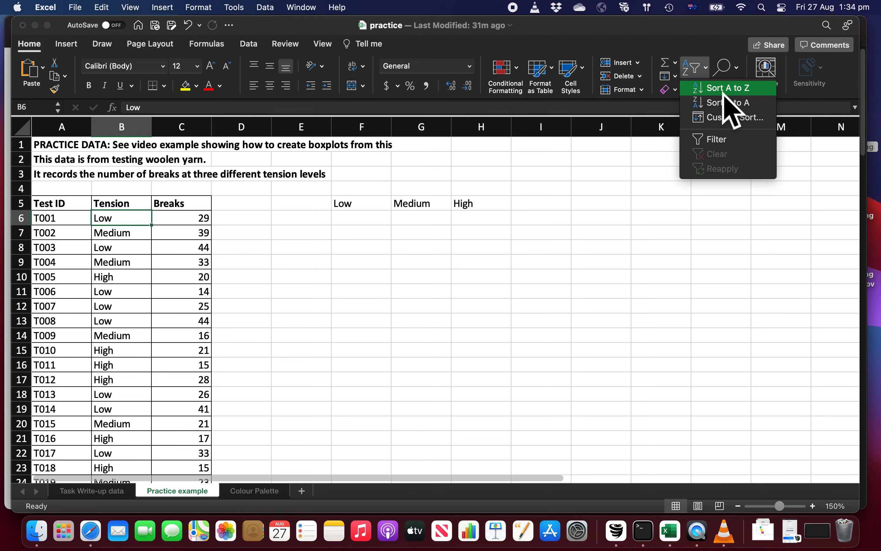
click(724, 92)
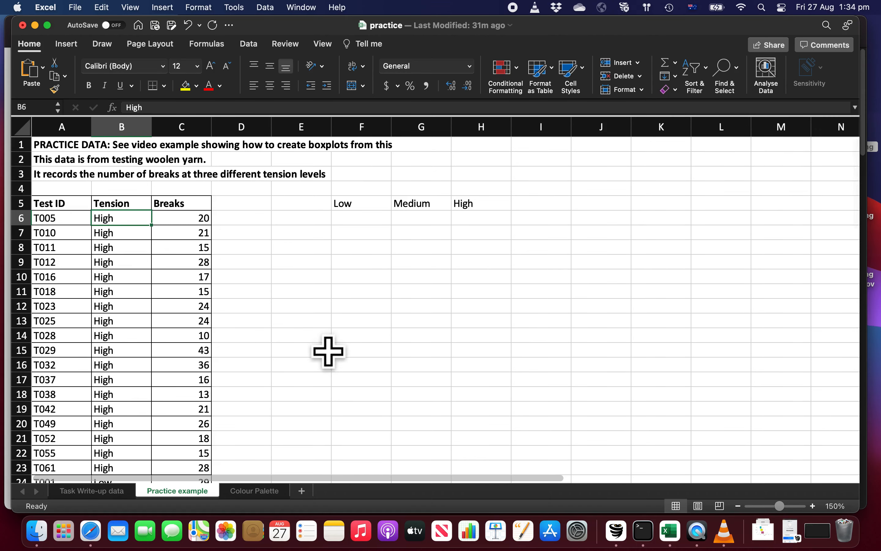
- Copy the Breaks values of the Low tension rows, C24:C44, into the Low column starting at F6
scroll(133, 314, down, 1)
scroll(133, 313, down, 15)
scroll(132, 314, down, 8)
scroll(133, 314, up, 5)
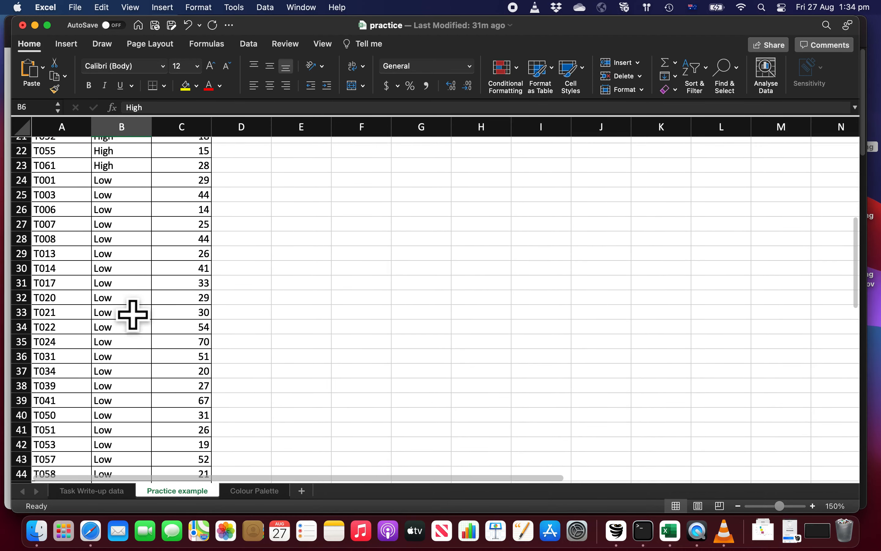
click(197, 193)
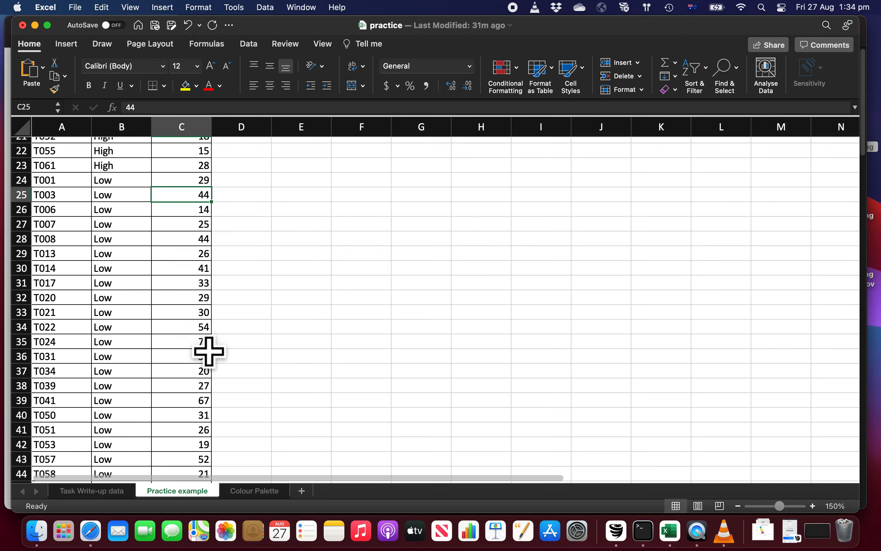
scroll(215, 399, down, 1)
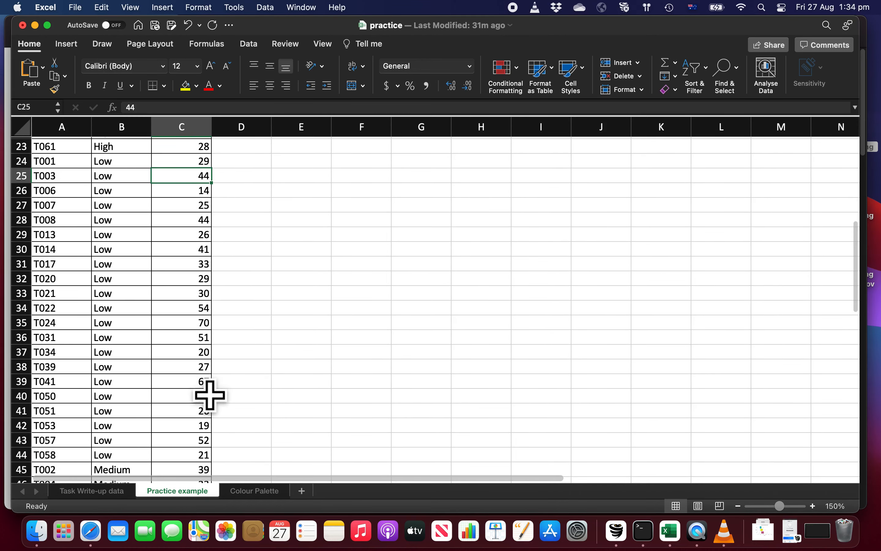
shift+click(205, 455)
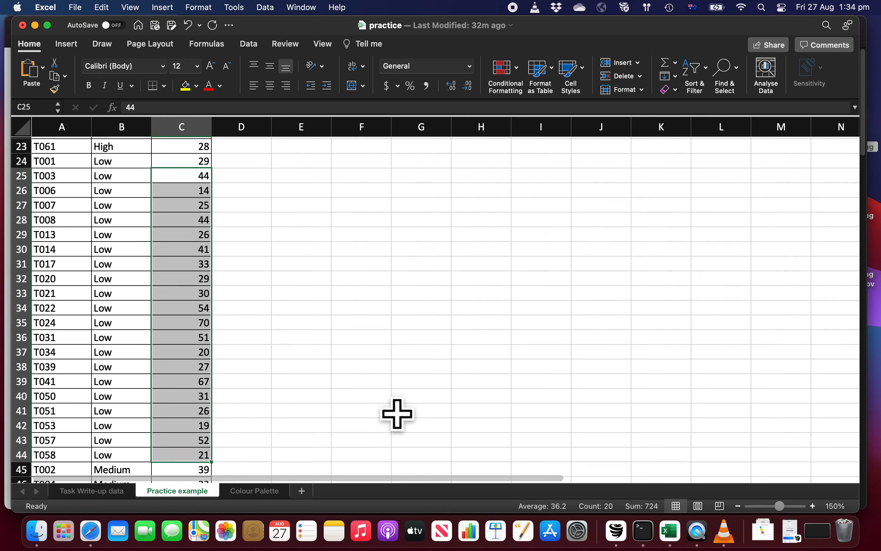
click(197, 162)
drag(218, 187, 221, 455)
right_click(199, 315)
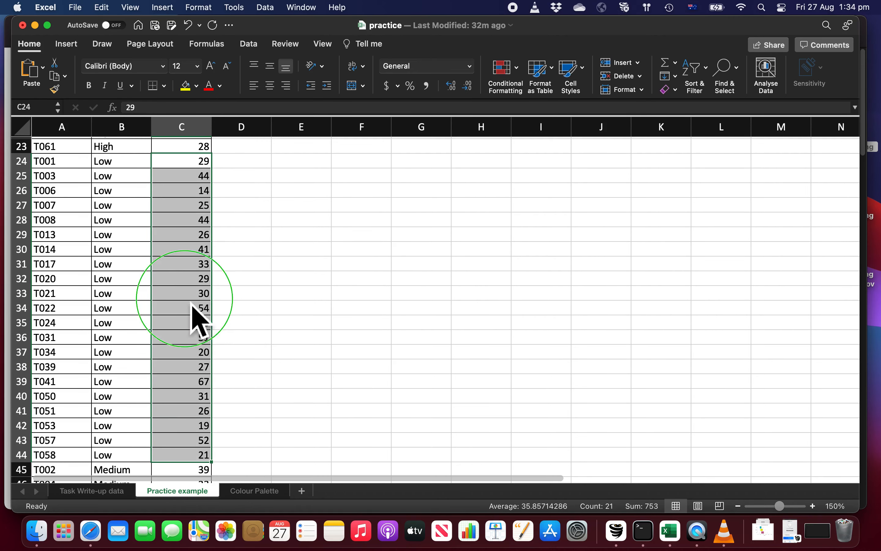
click(284, 252)
scroll(428, 315, up, 10)
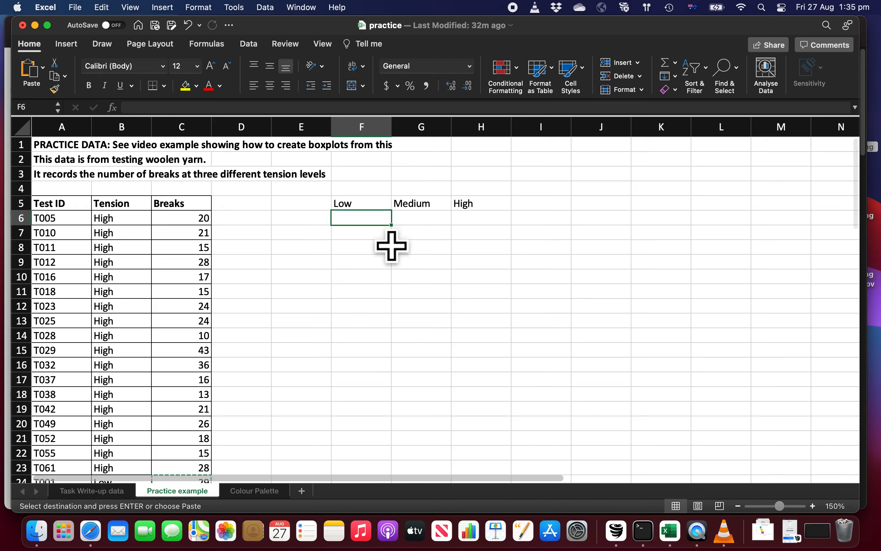
right_click(369, 219)
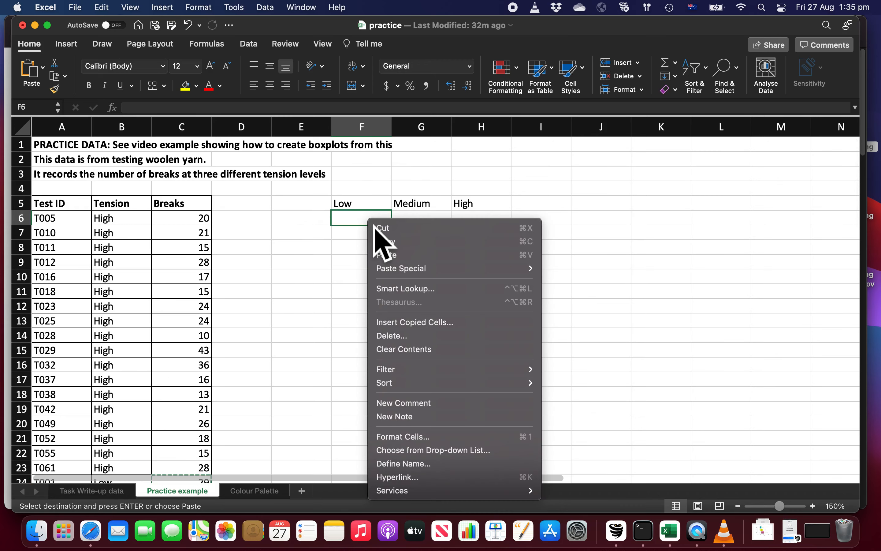
click(396, 256)
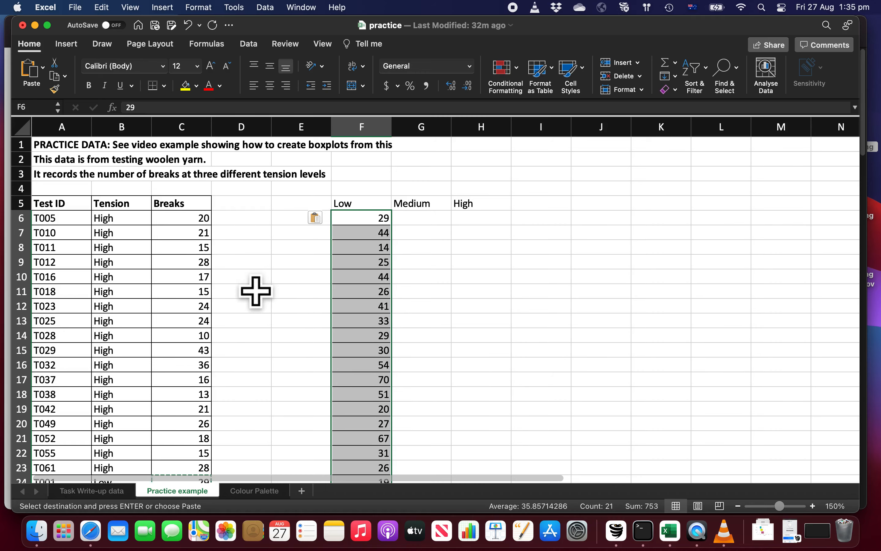
- Copy the Breaks values of the Medium tension rows, C45:C66, into the Medium column starting at G6
click(209, 237)
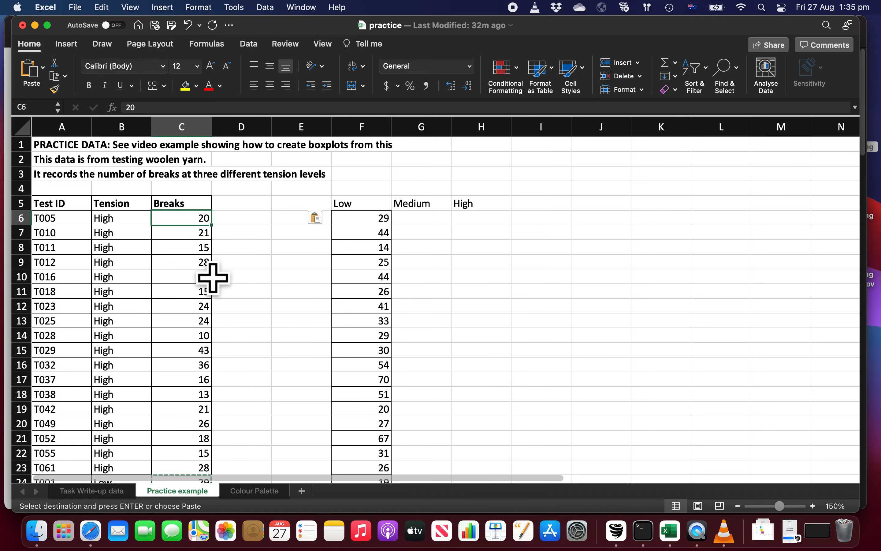
scroll(219, 333, down, 3)
scroll(219, 333, down, 13)
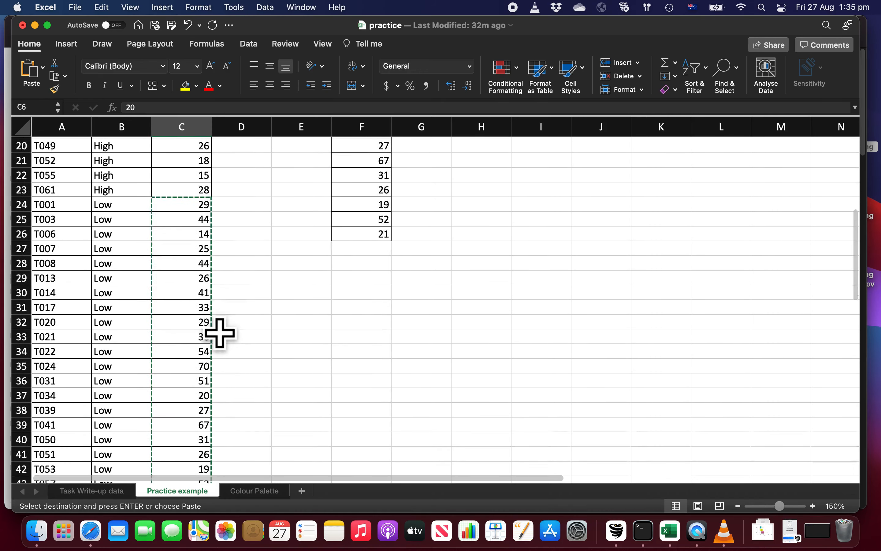
click(211, 319)
scroll(214, 340, down, 8)
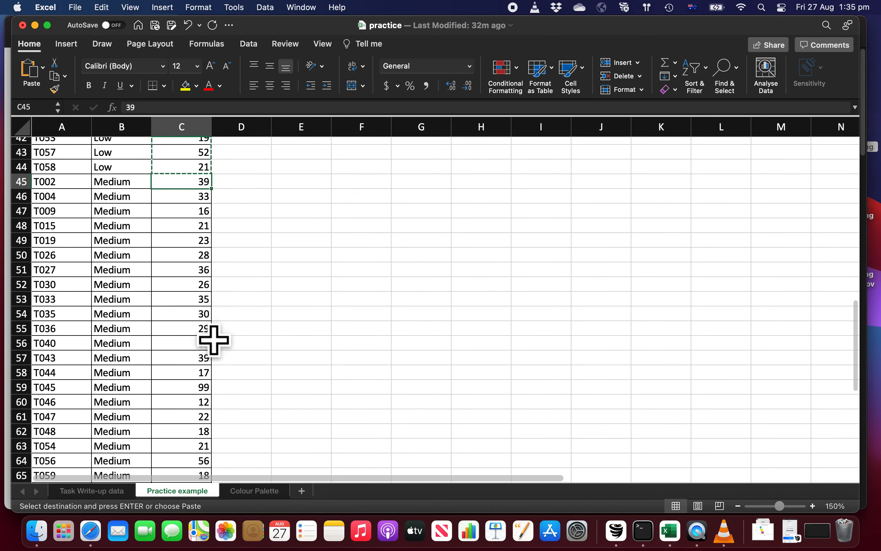
key(super+shift+Down)
right_click(201, 319)
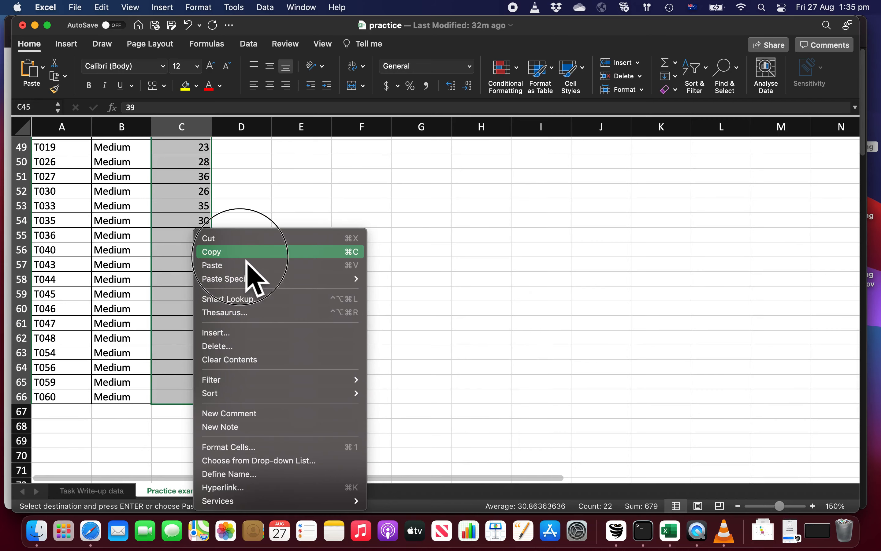
click(248, 252)
scroll(450, 344, up, 12)
scroll(401, 309, up, 2)
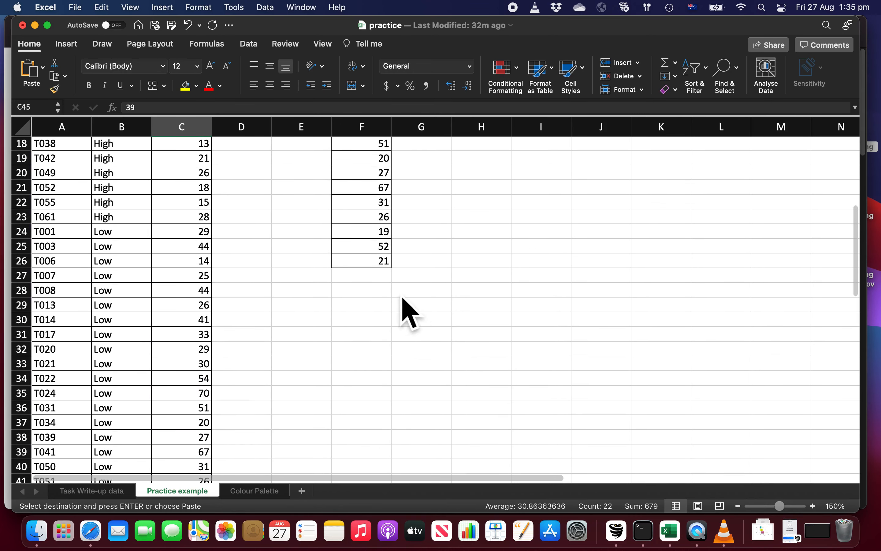
scroll(481, 274, up, 8)
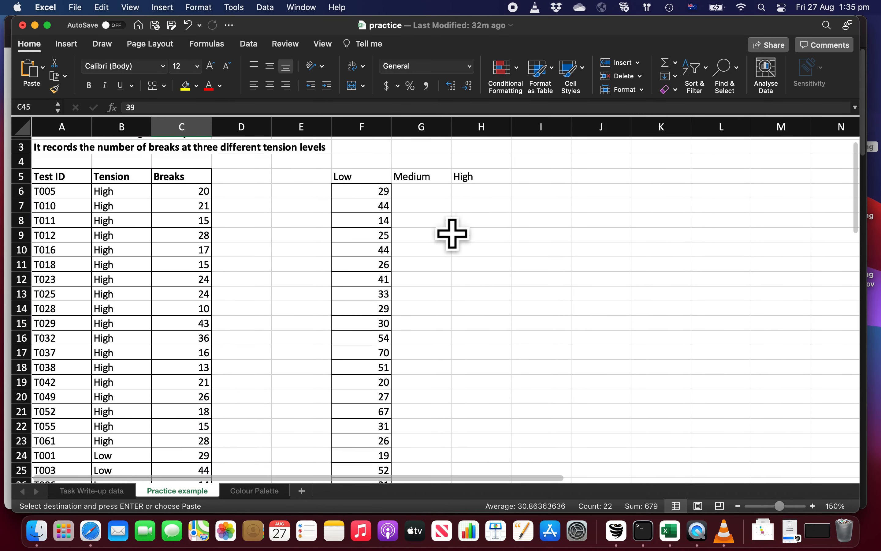
right_click(422, 191)
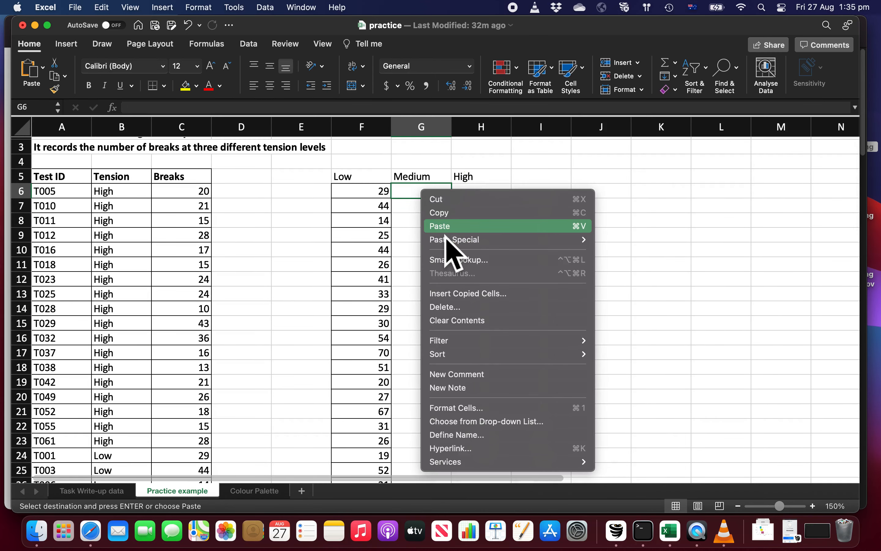
click(444, 229)
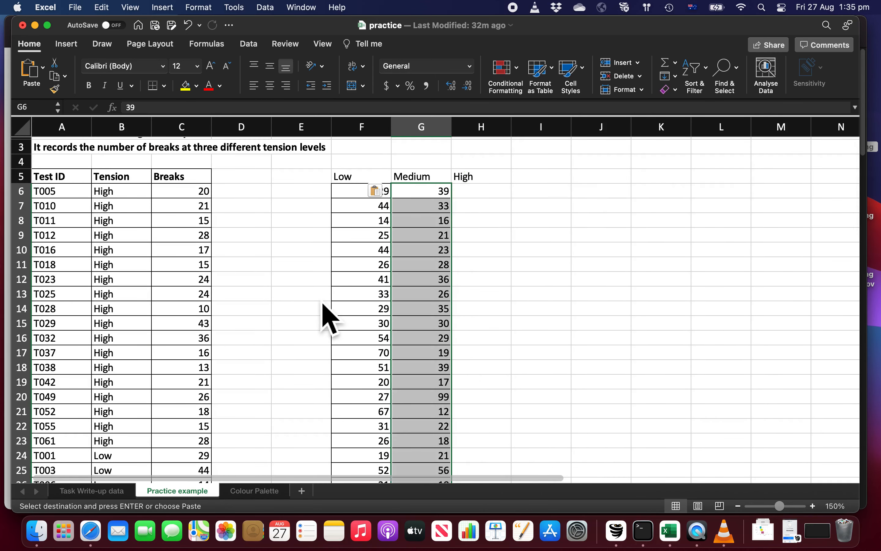
- Copy the Breaks values of the High tension rows, C6:C23, into the High column starting at H6
click(182, 191)
scroll(225, 331, down, 5)
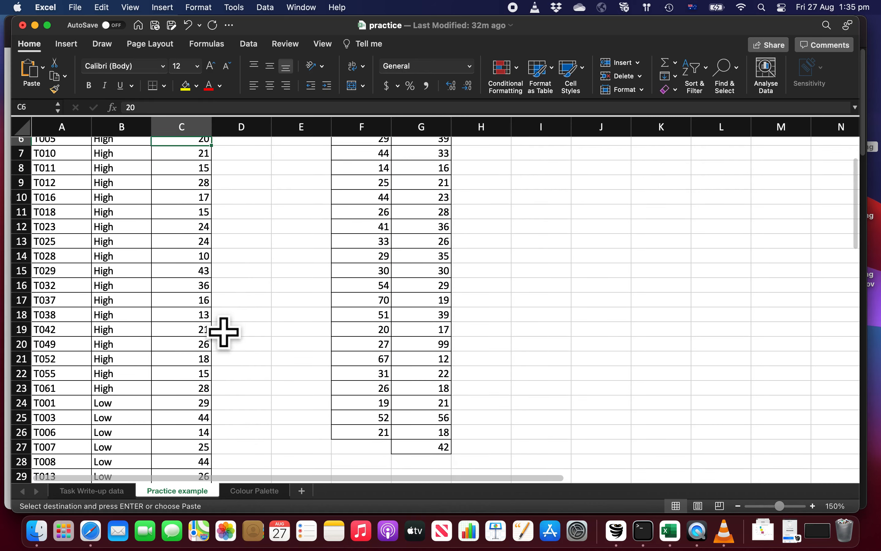
shift+click(199, 340)
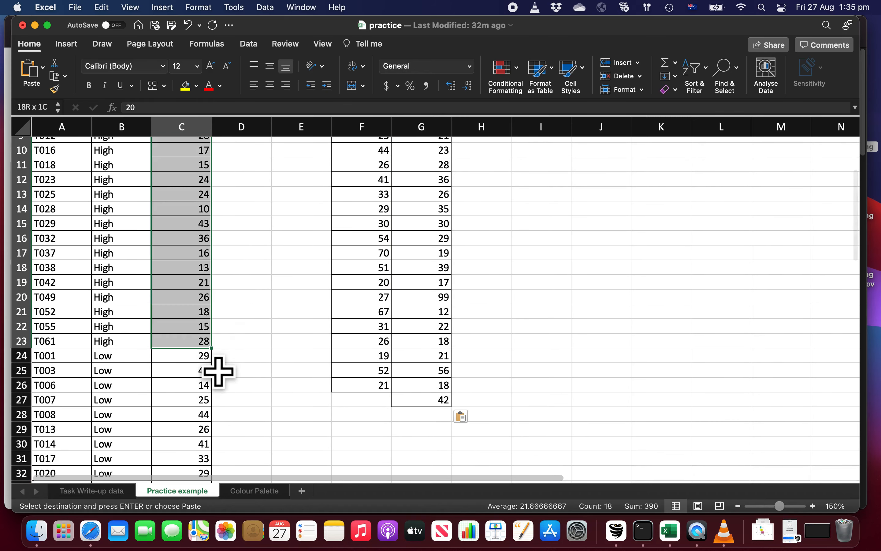
right_click(194, 257)
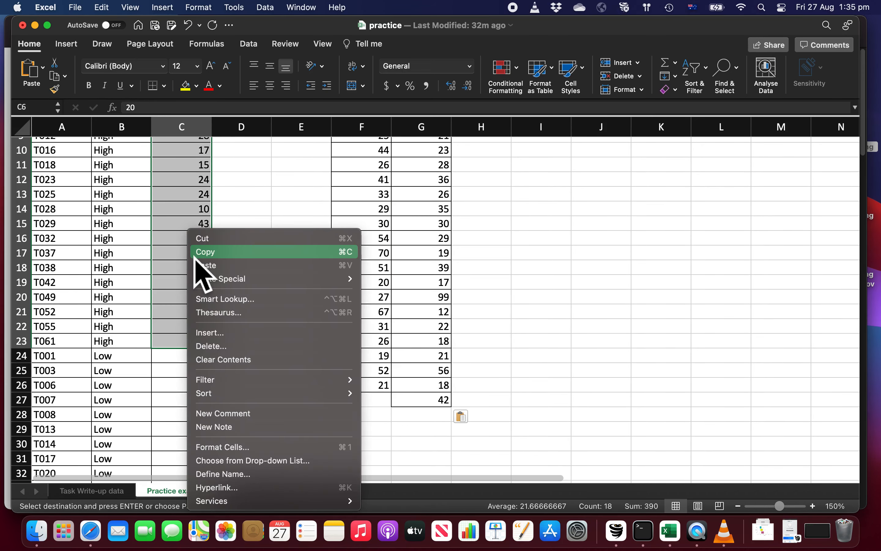
click(204, 253)
scroll(533, 350, up, 3)
click(484, 219)
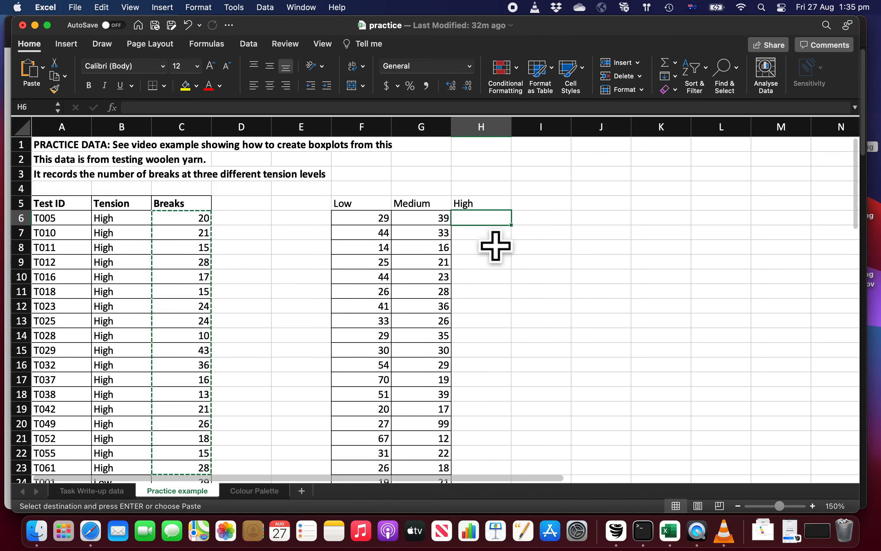
right_click(478, 223)
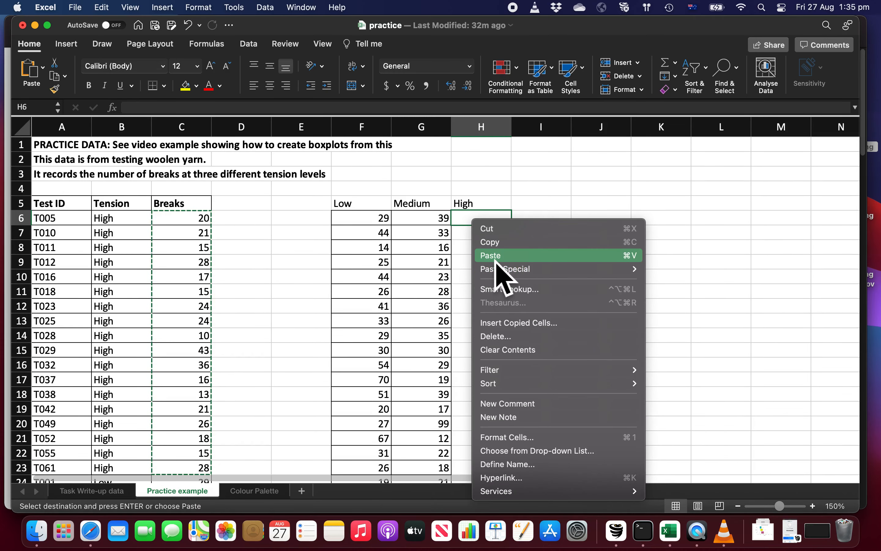
click(496, 256)
click(601, 276)
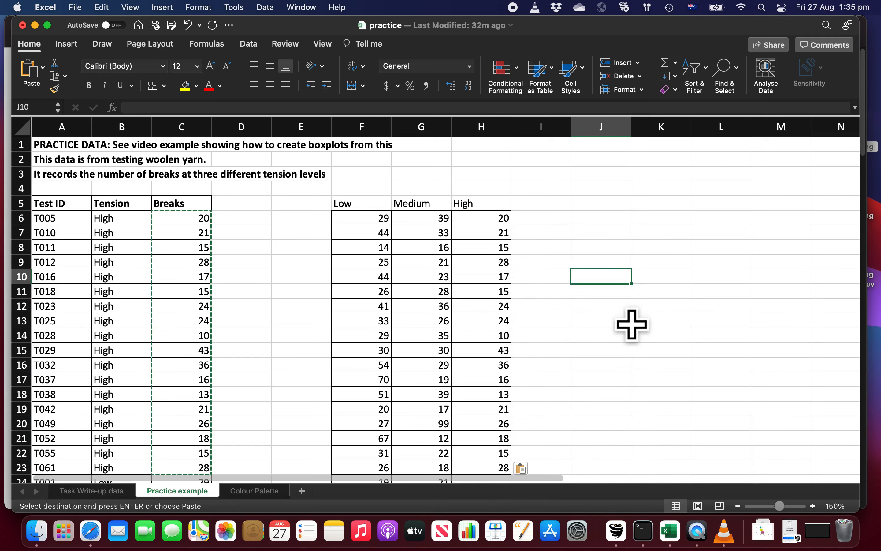
- Copy the whole rearranged block of Low, Medium and High data with its headers, F5:H27
scroll(631, 325, down, 4)
scroll(632, 324, down, 1)
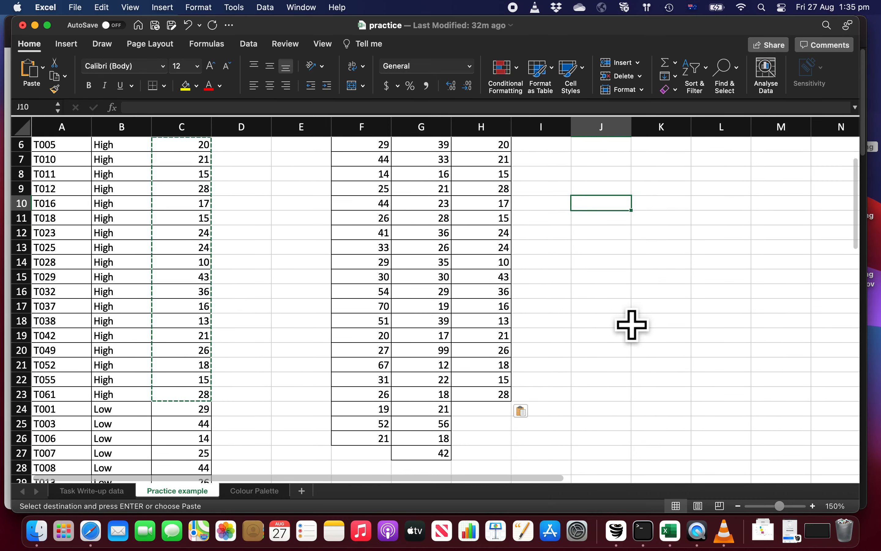
scroll(622, 323, up, 5)
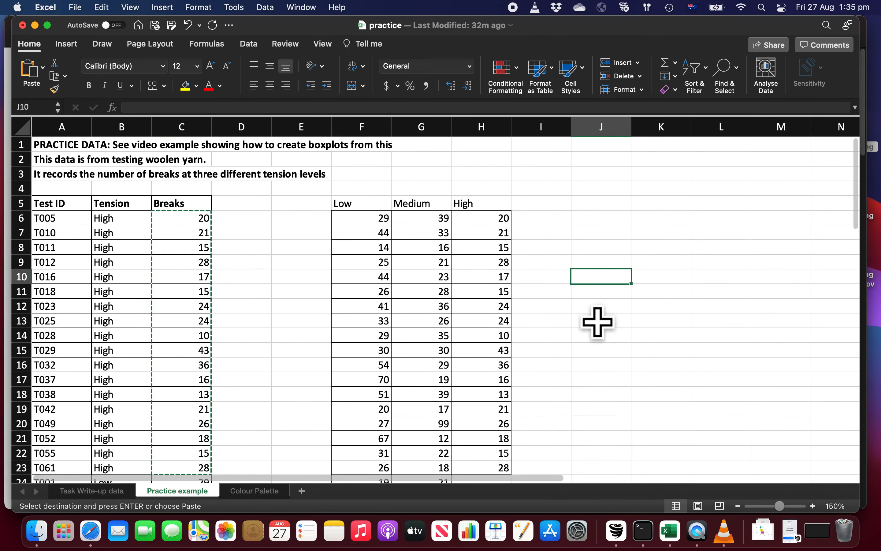
scroll(517, 299, down, 8)
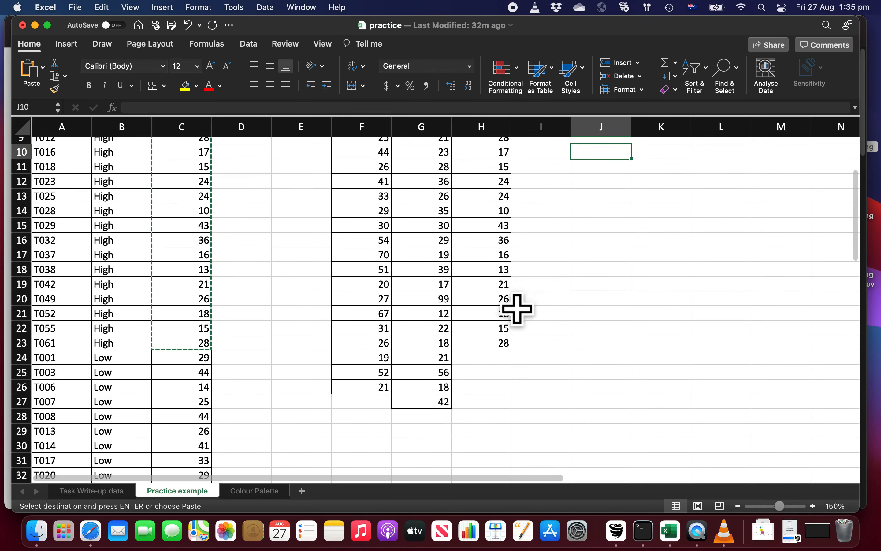
scroll(608, 334, up, 6)
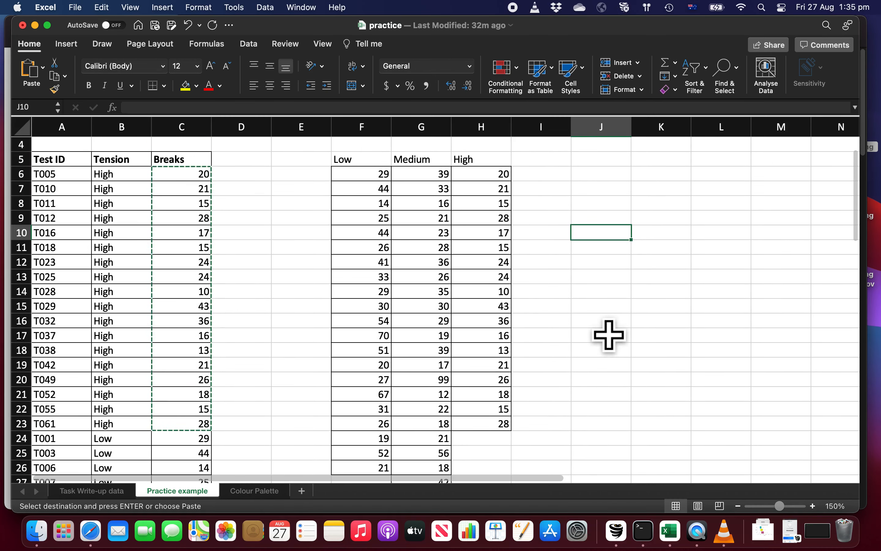
click(368, 168)
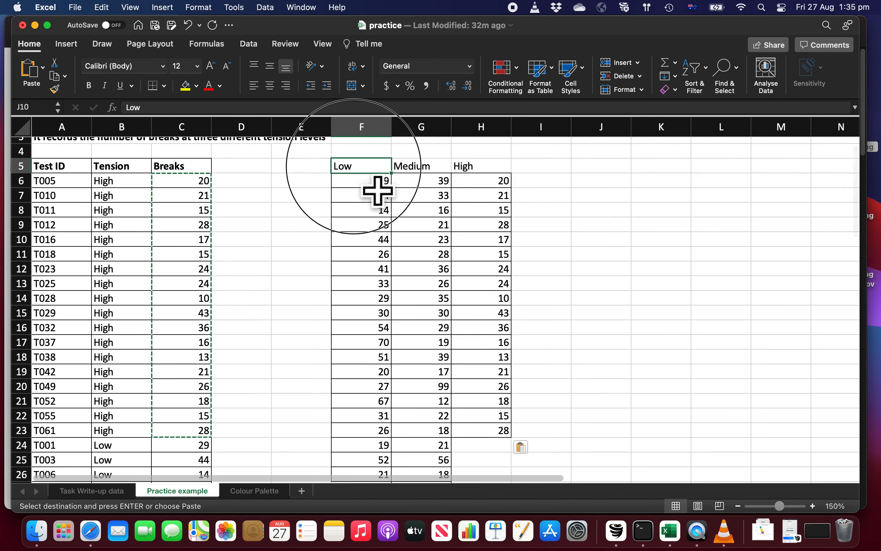
scroll(533, 343, down, 5)
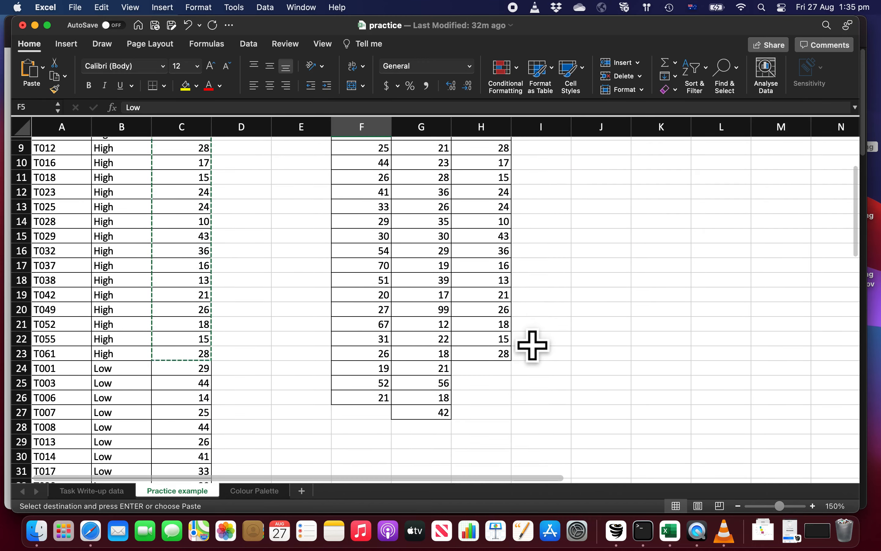
key(super+a)
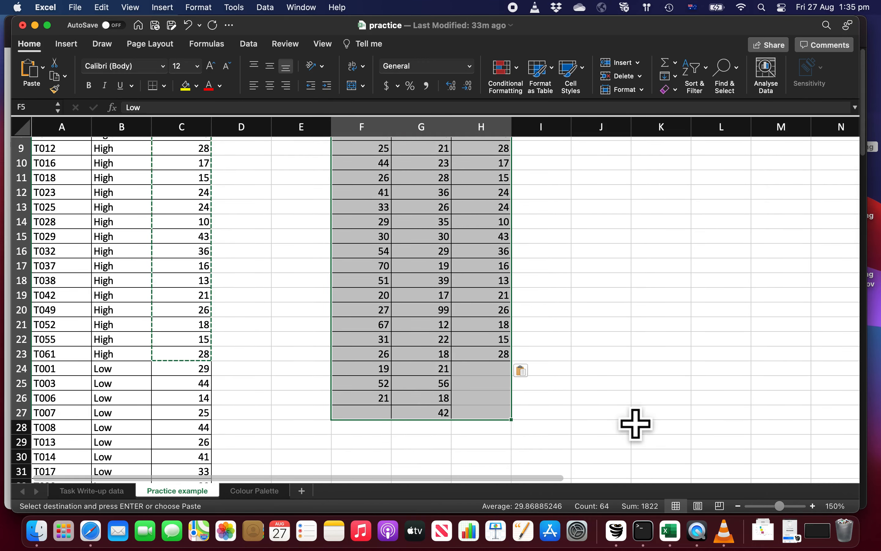
scroll(634, 424, up, 7)
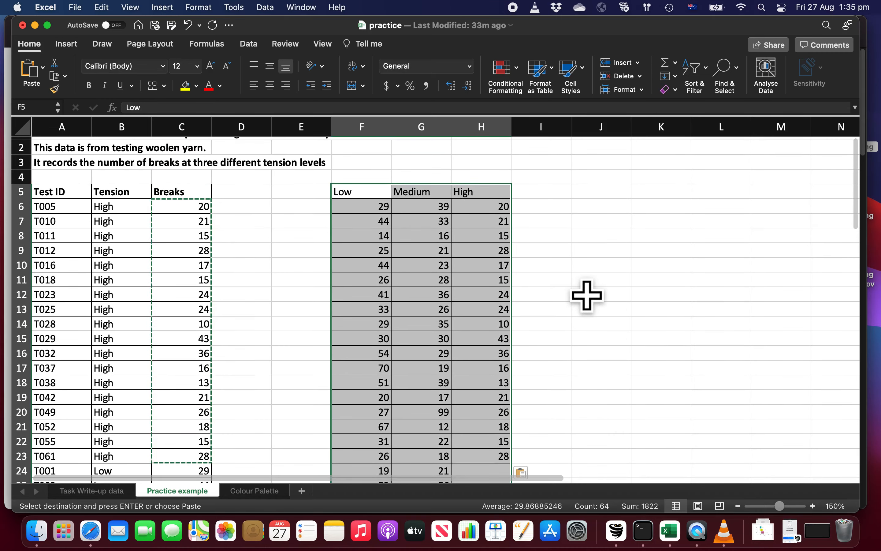
scroll(587, 295, down, 2)
scroll(586, 295, down, 3)
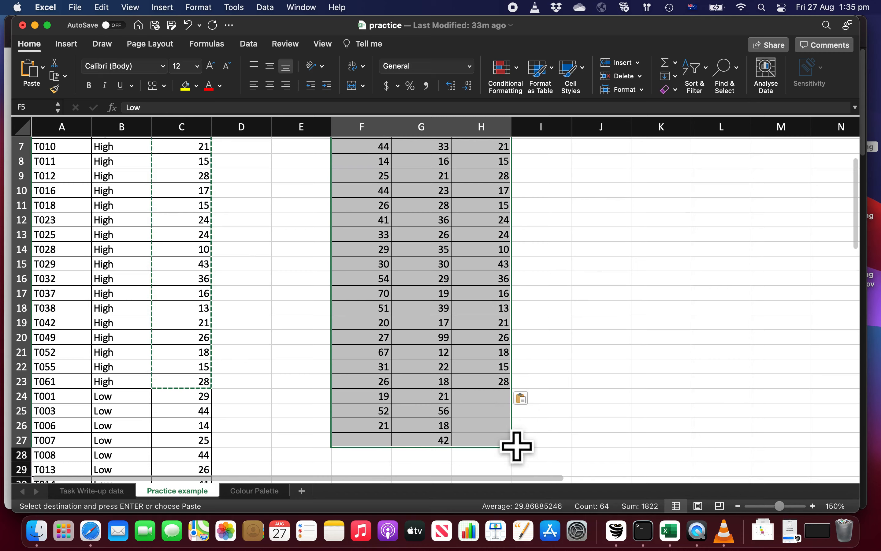
scroll(582, 383, up, 6)
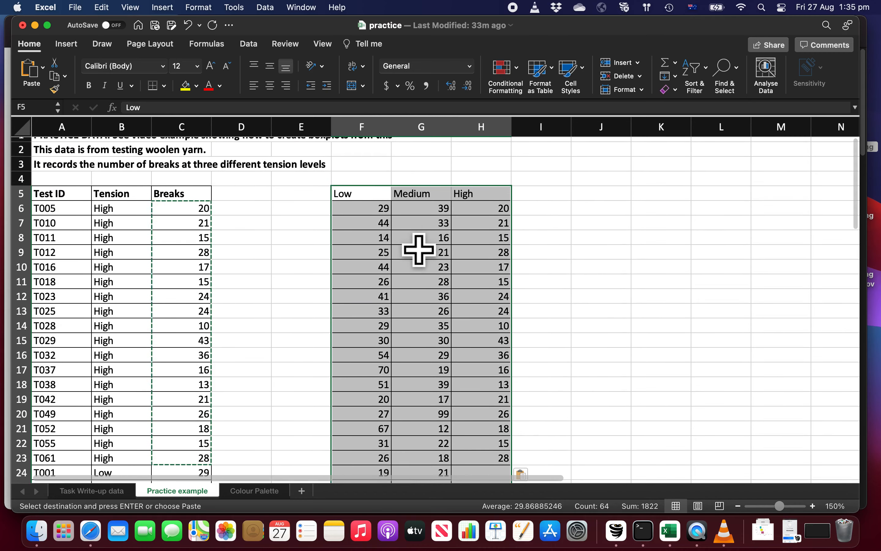
right_click(408, 238)
click(410, 233)
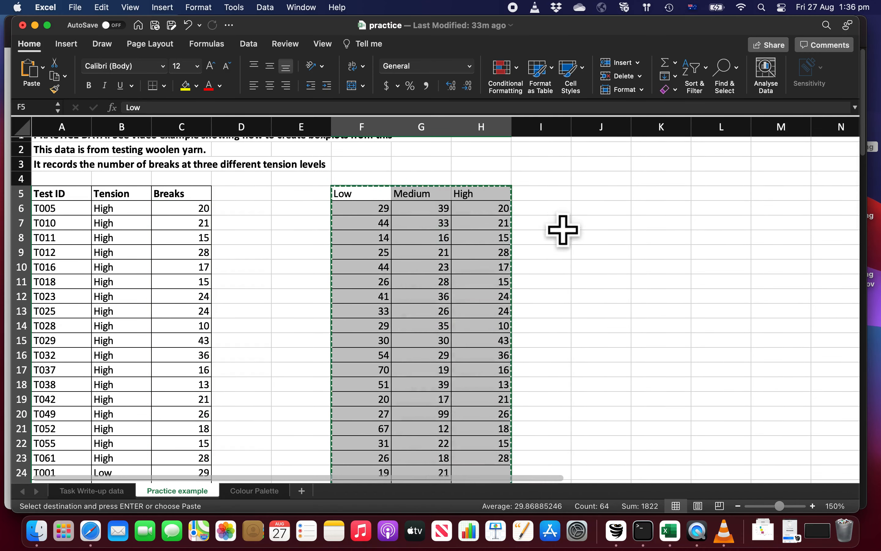
- Switch to BoxPlotR in Safari, choose pasted data with Tab as the separator, and paste the copied block as input
key(super+Tab)
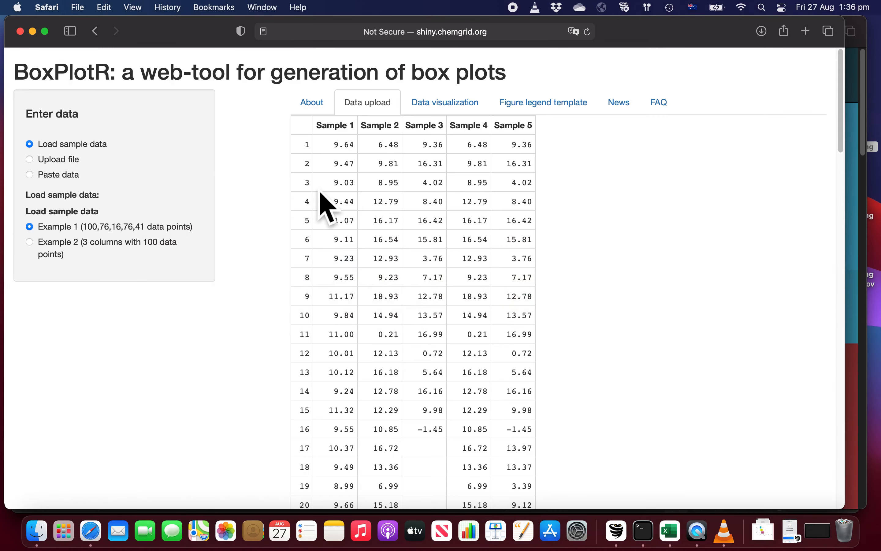
click(35, 180)
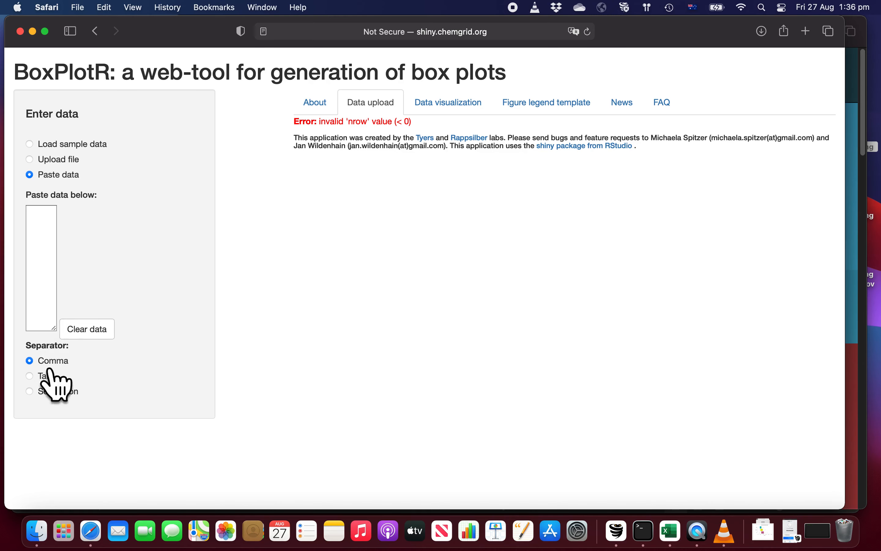
click(41, 377)
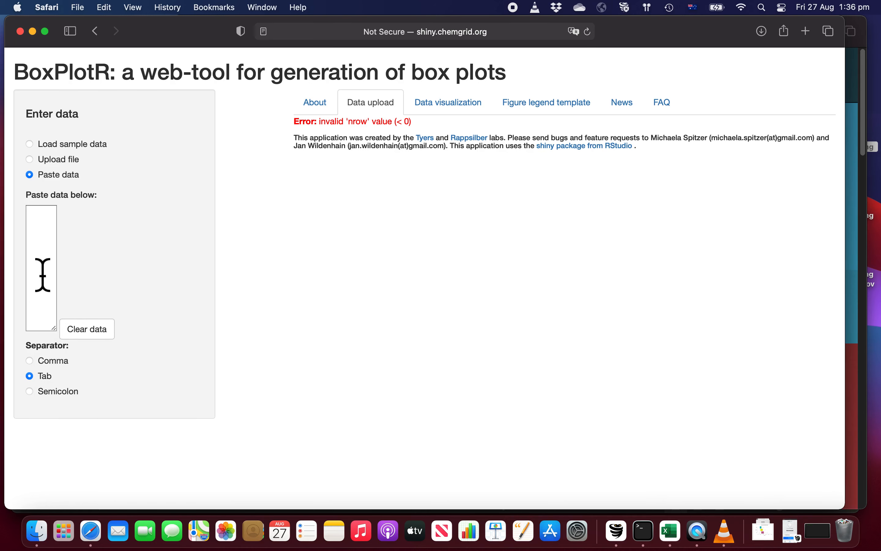
click(48, 258)
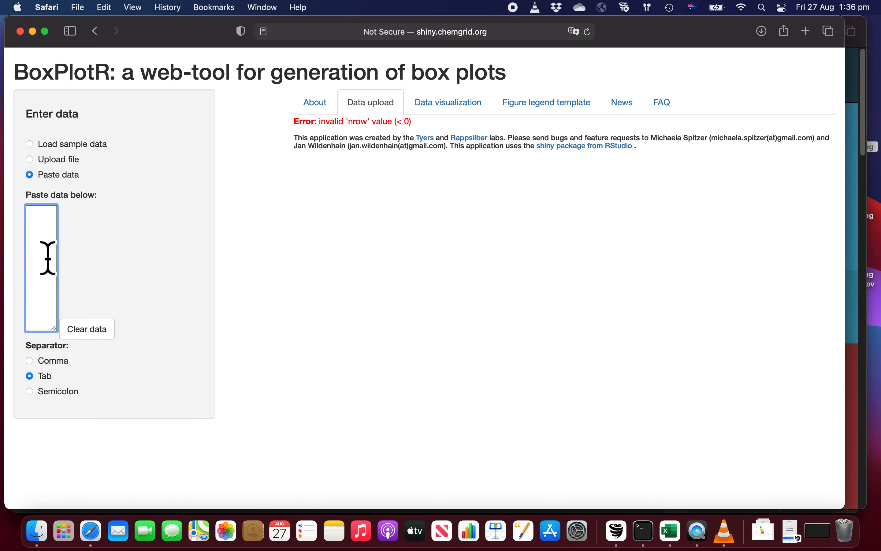
right_click(42, 242)
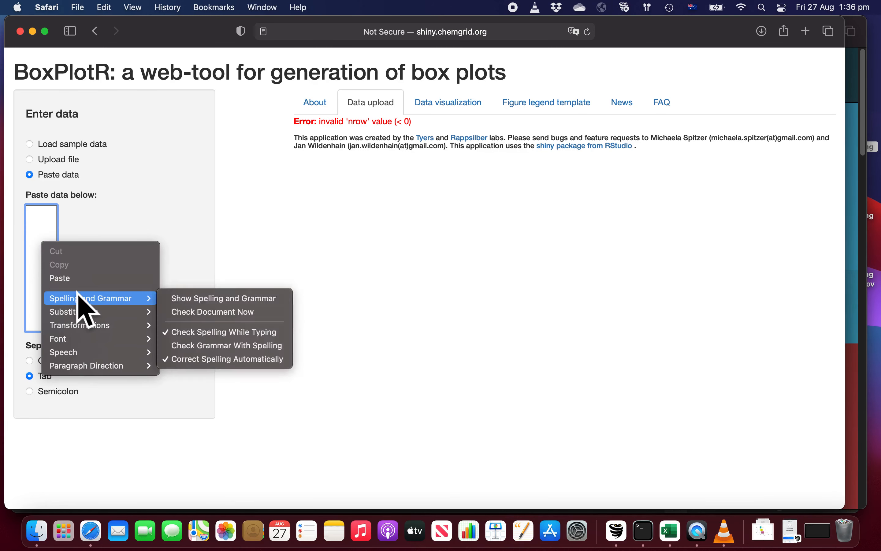
click(76, 279)
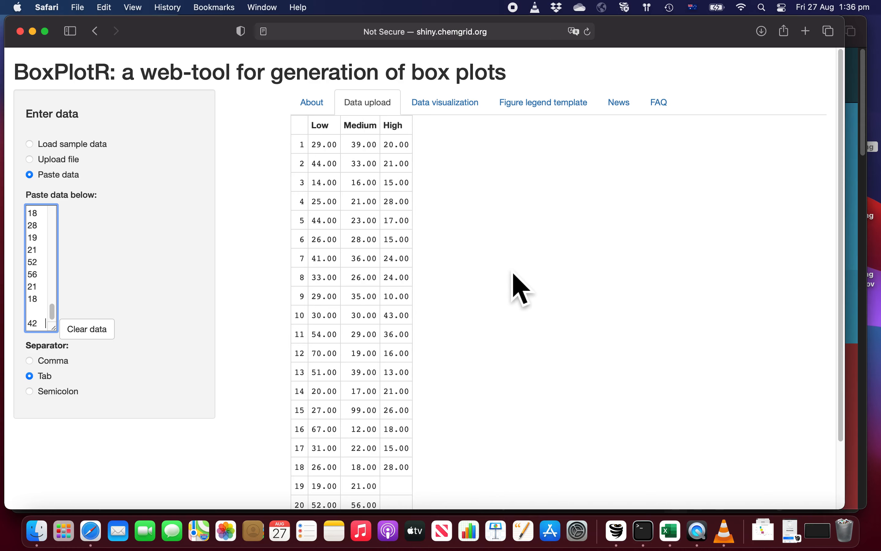
- Check the uploaded Low, Medium and High table down to its last rows, comparing it with the columns in Excel
scroll(521, 289, down, 3)
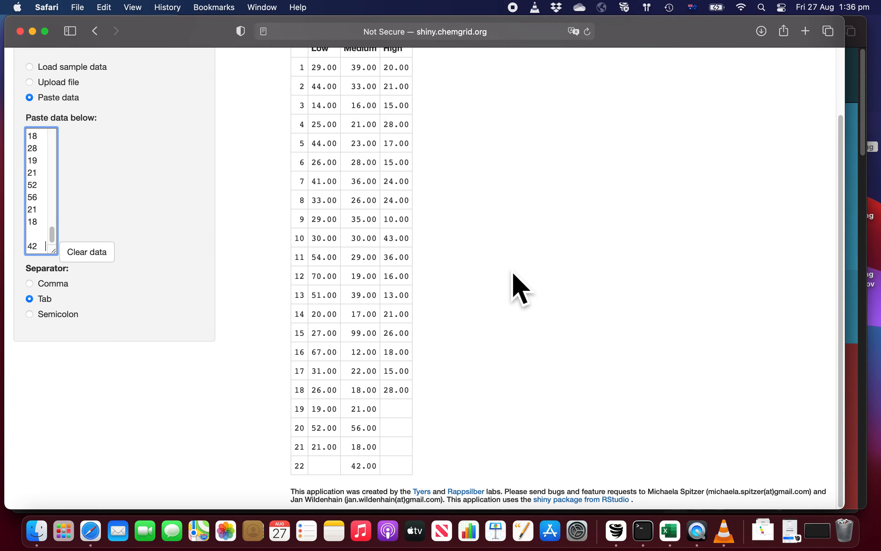
scroll(522, 289, up, 3)
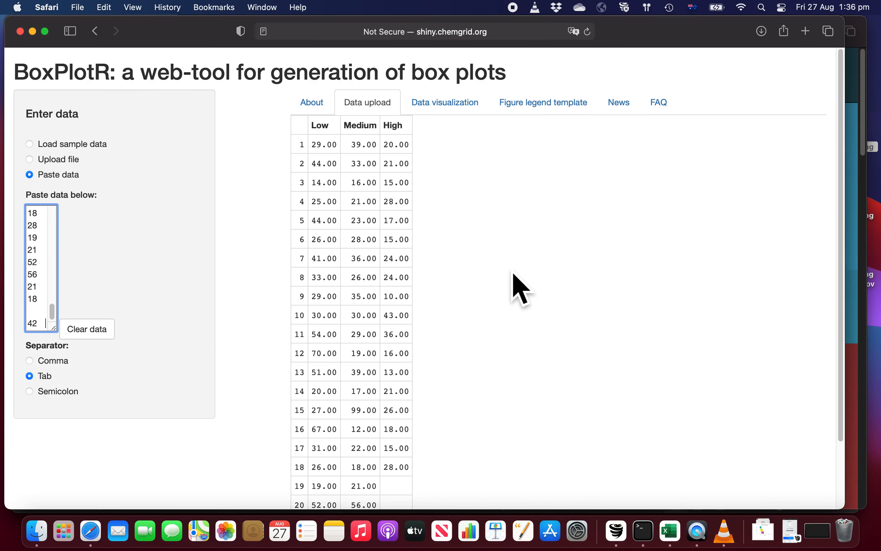
scroll(521, 290, down, 3)
key(super+Tab)
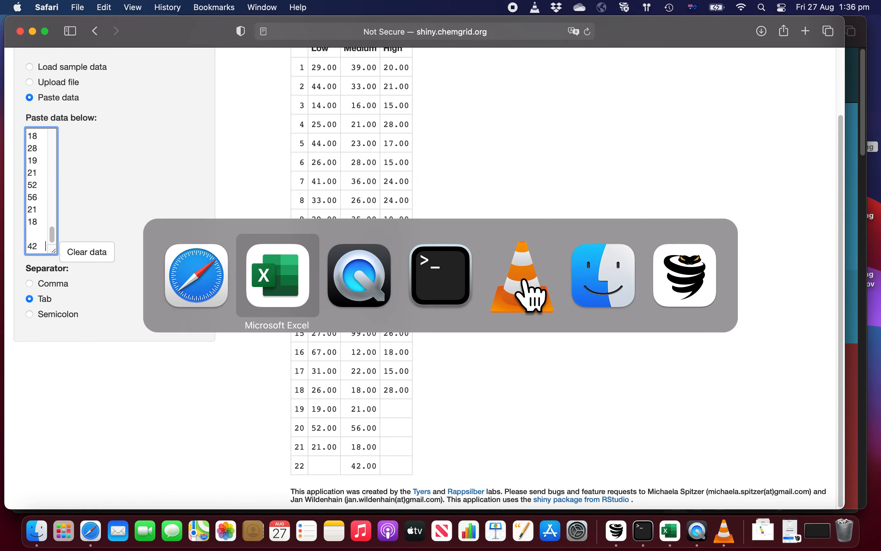
scroll(515, 277, down, 5)
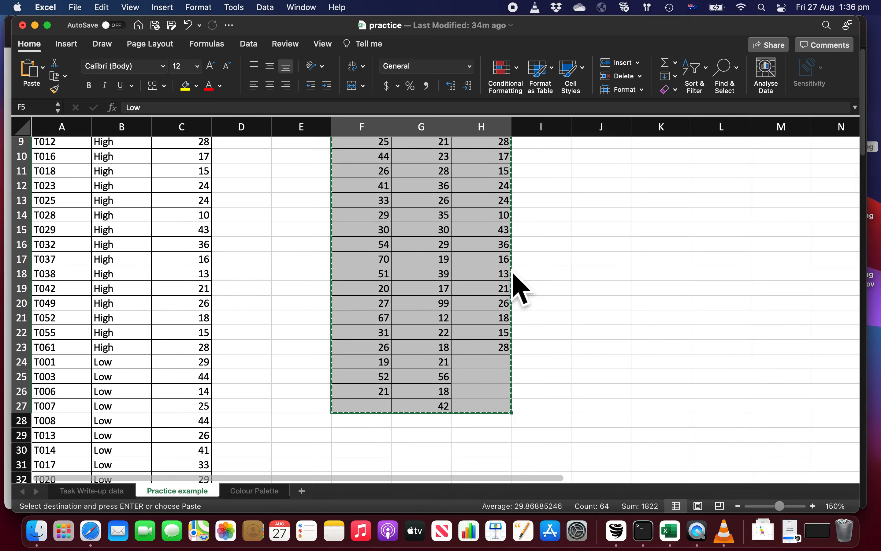
- Switch back to BoxPlotR, show the data visualization and review the Low, Medium and High boxplots with their statistics table
scroll(513, 274, up, 5)
key(super+Tab)
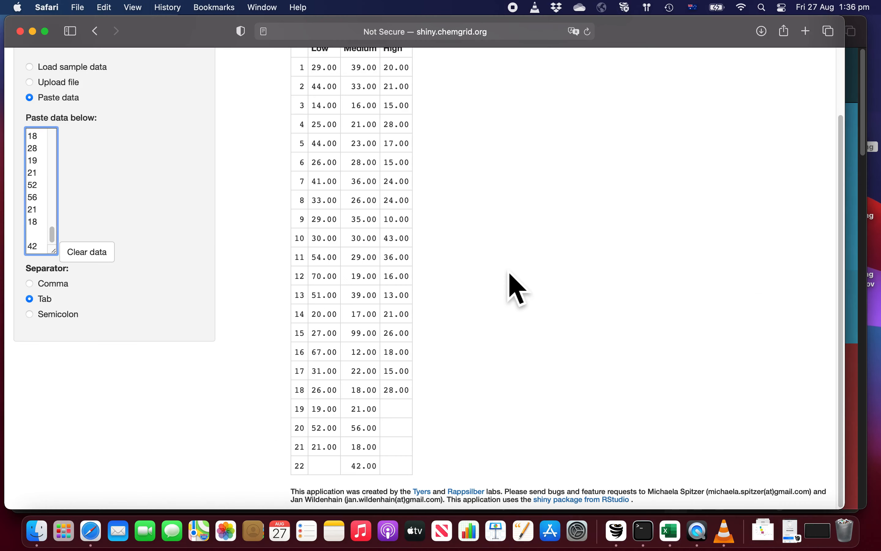
scroll(517, 287, up, 3)
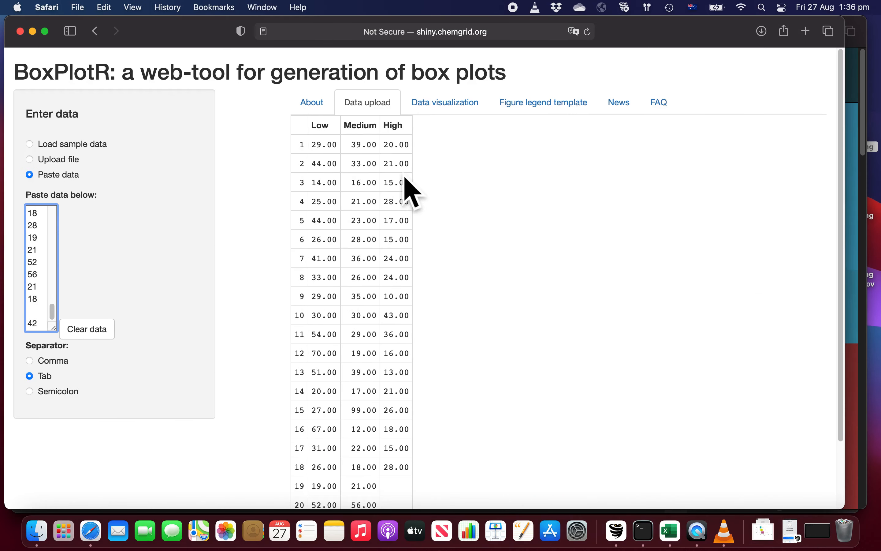
click(461, 116)
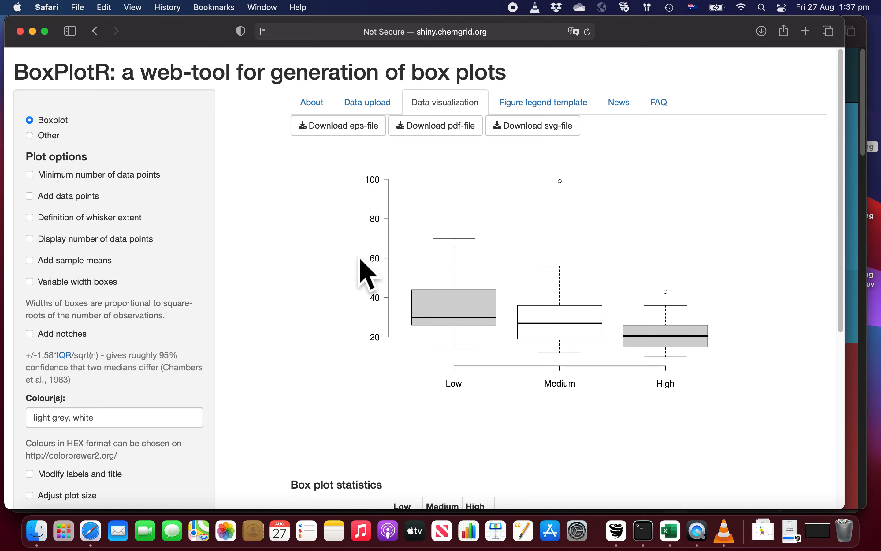
scroll(364, 259, down, 3)
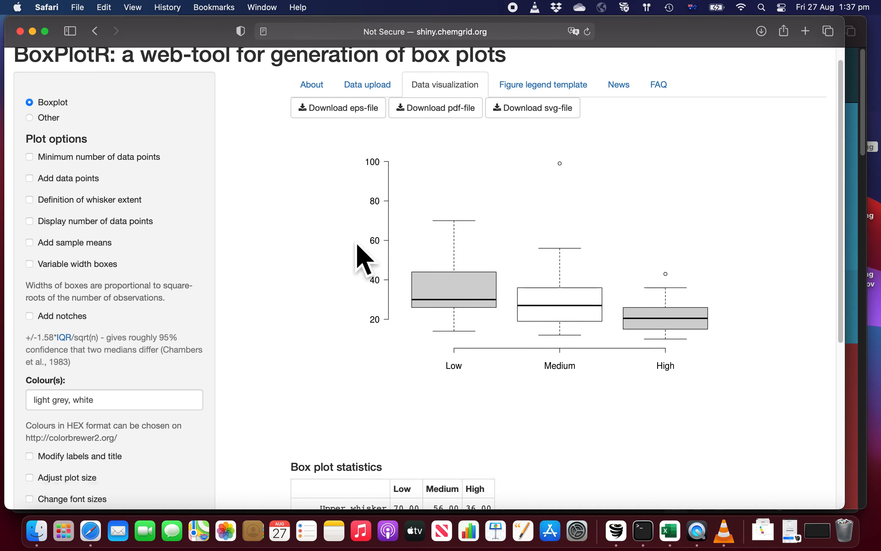
scroll(365, 259, down, 10)
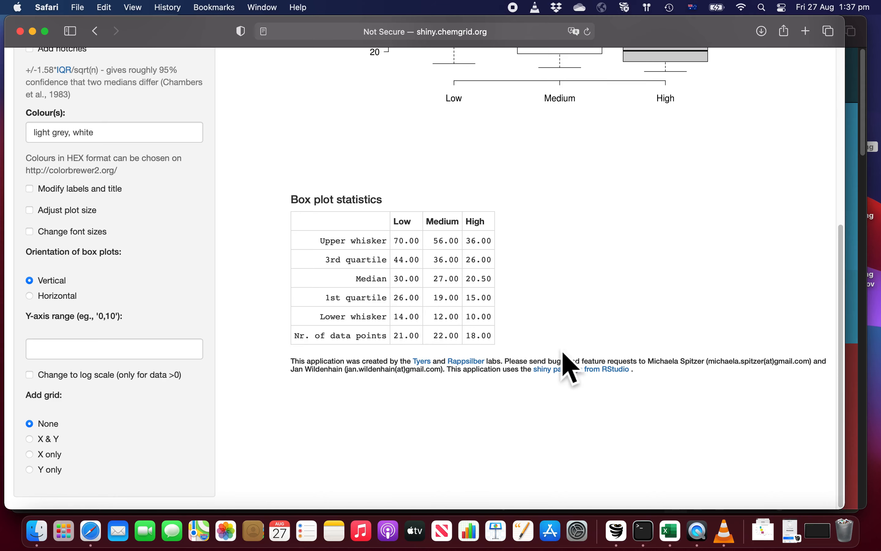
scroll(563, 299, up, 10)
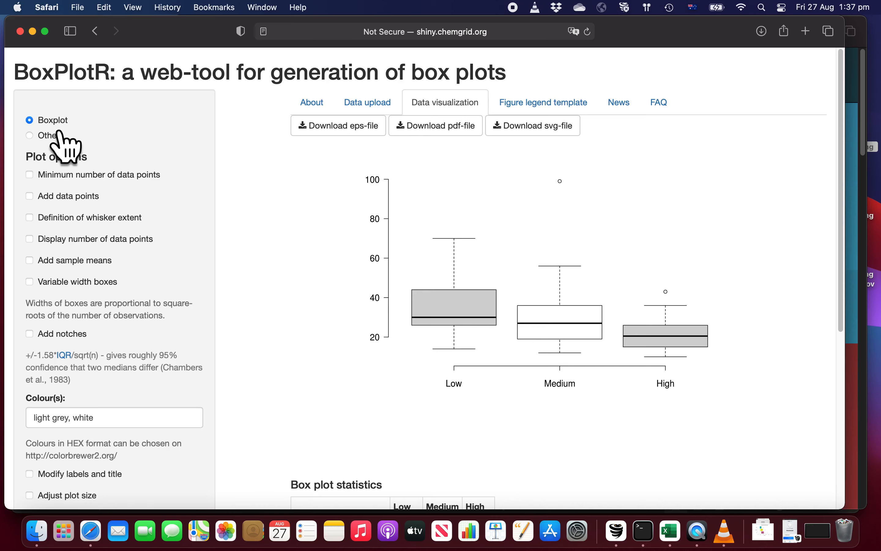
- Turn on the definition of whisker extent with Tukey whiskers and add sample means to the boxplots
scroll(196, 144, down, 2)
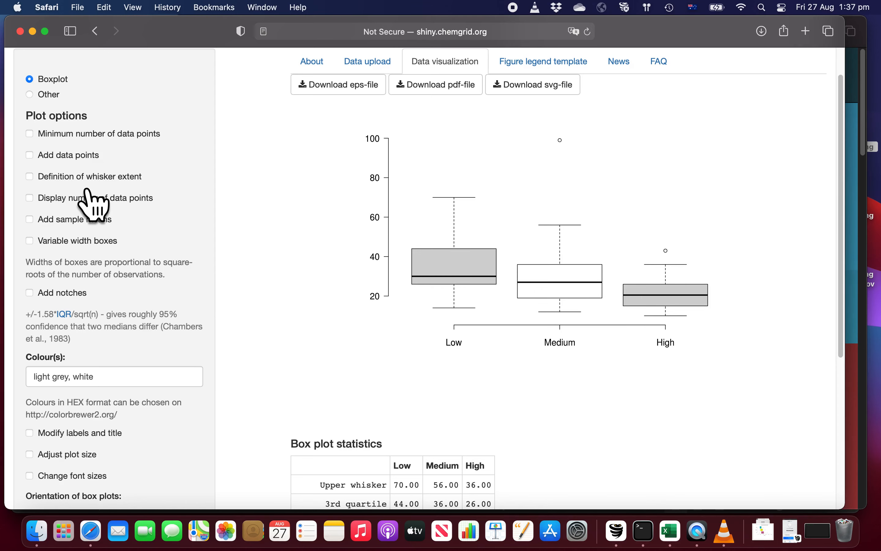
click(40, 177)
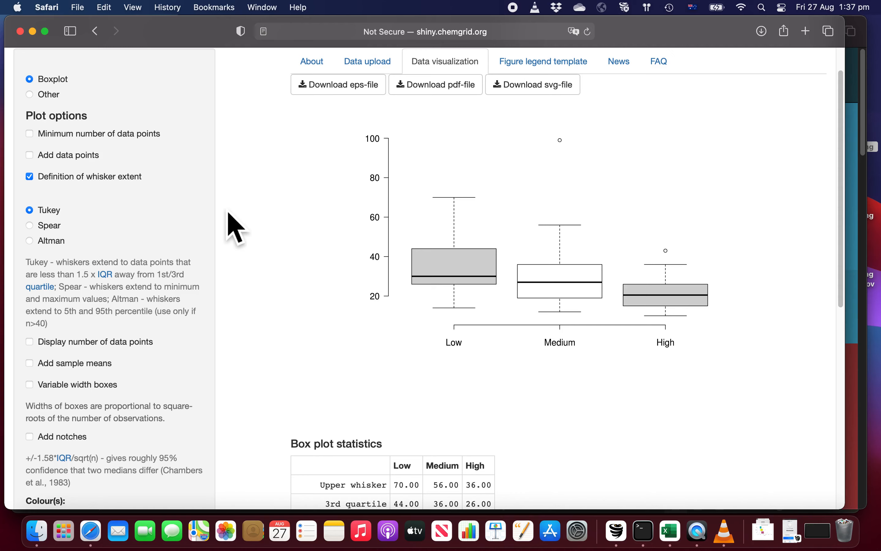
scroll(202, 216, down, 5)
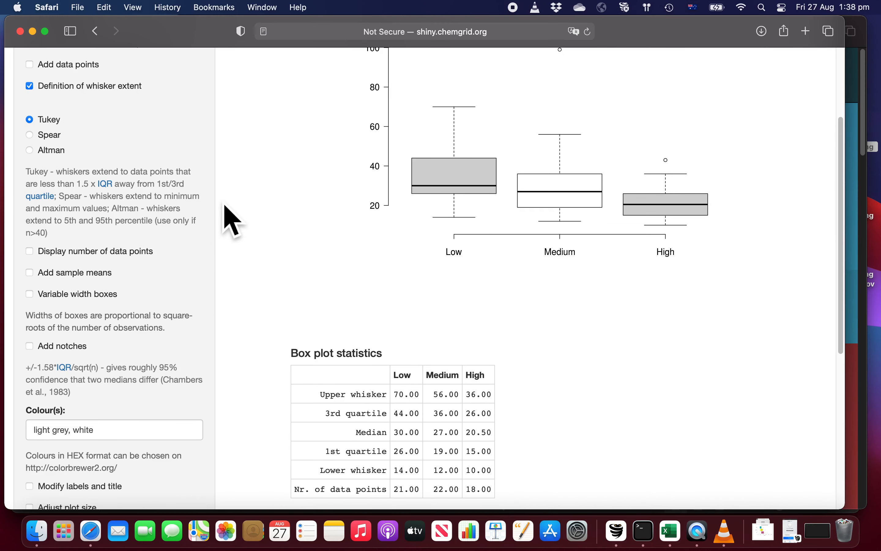
scroll(232, 220, down, 4)
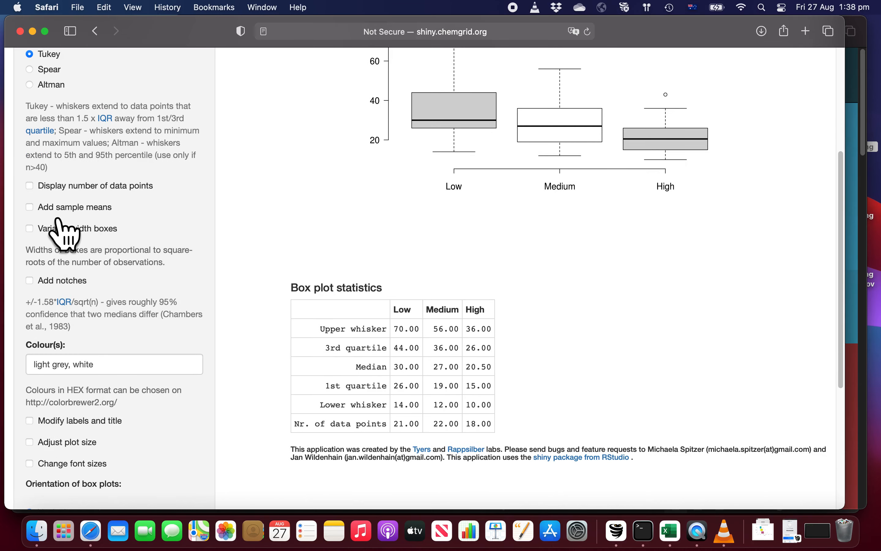
click(29, 207)
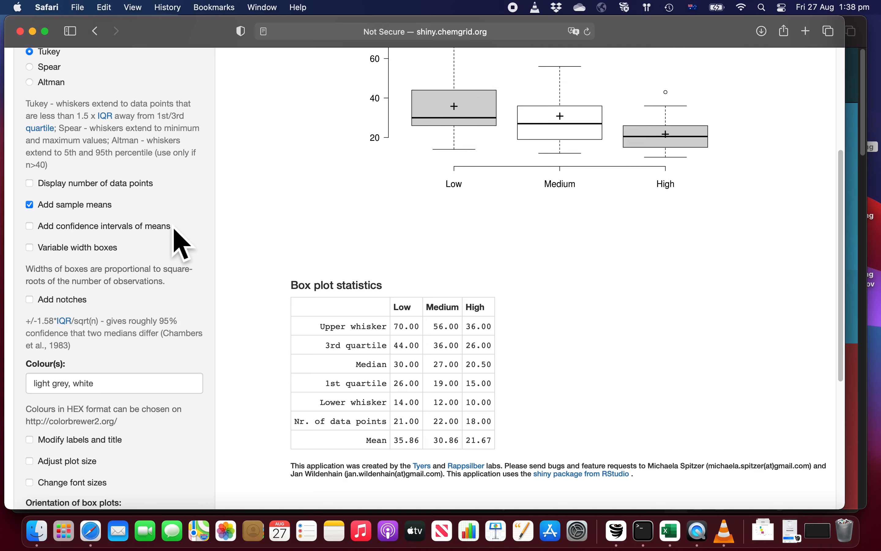
- Find the boxplots' Colour(s) setting, then look up usable colour names on the Colour Palette sheet in Excel
scroll(173, 226, down, 3)
scroll(188, 199, down, 2)
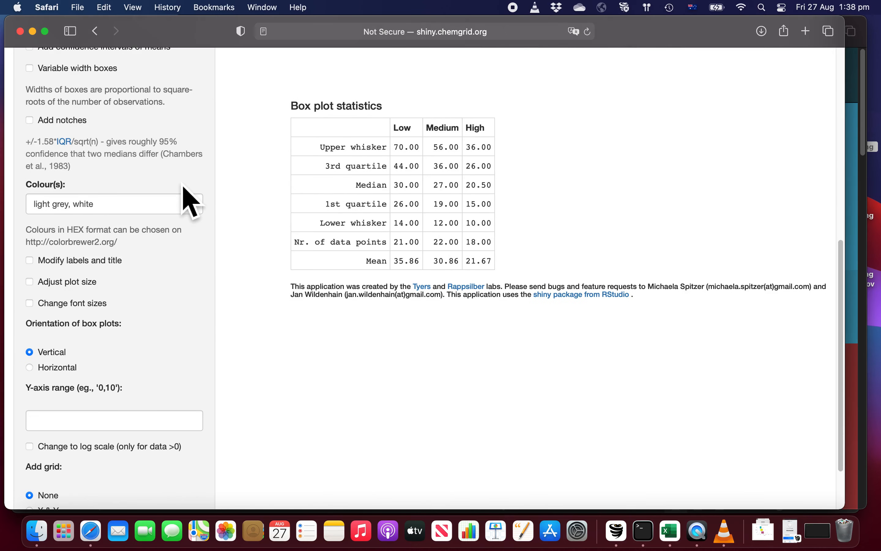
scroll(132, 151, down, 2)
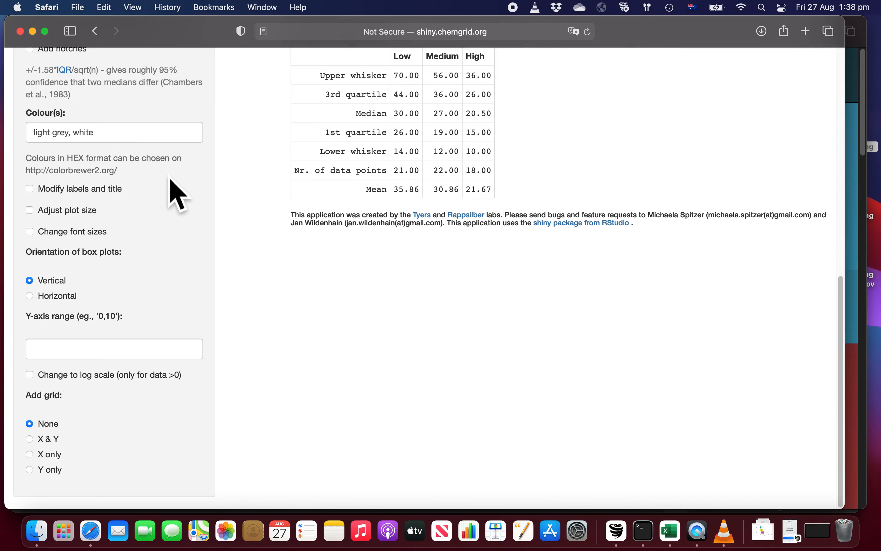
scroll(171, 187, up, 1)
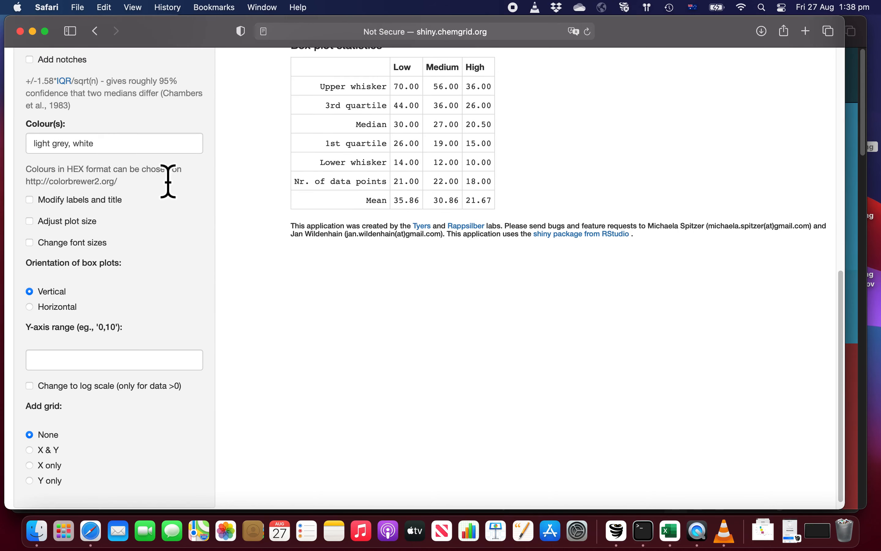
click(161, 149)
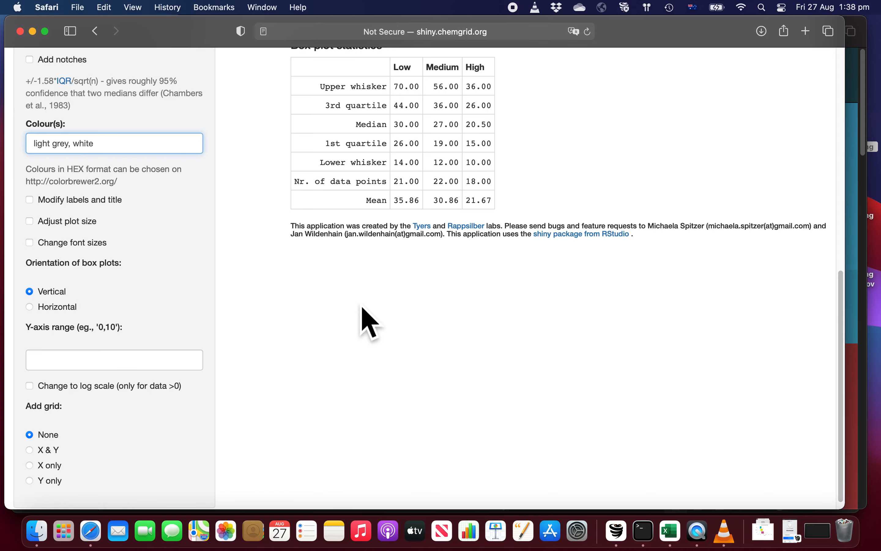
scroll(366, 321, up, 1)
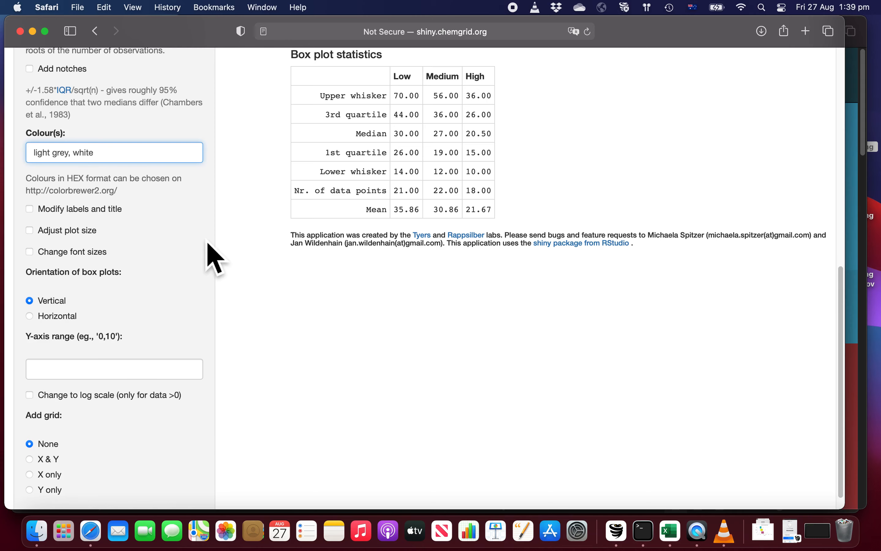
scroll(211, 257, up, 2)
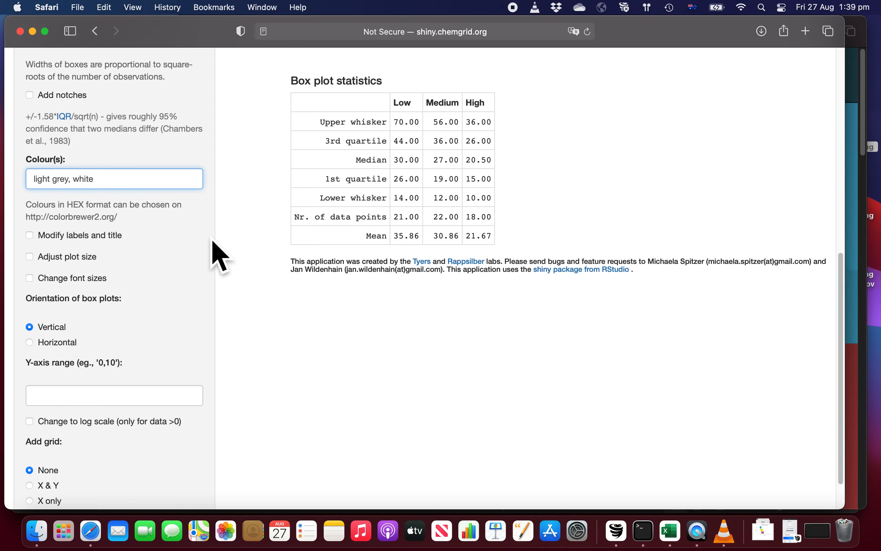
key(super+Tab)
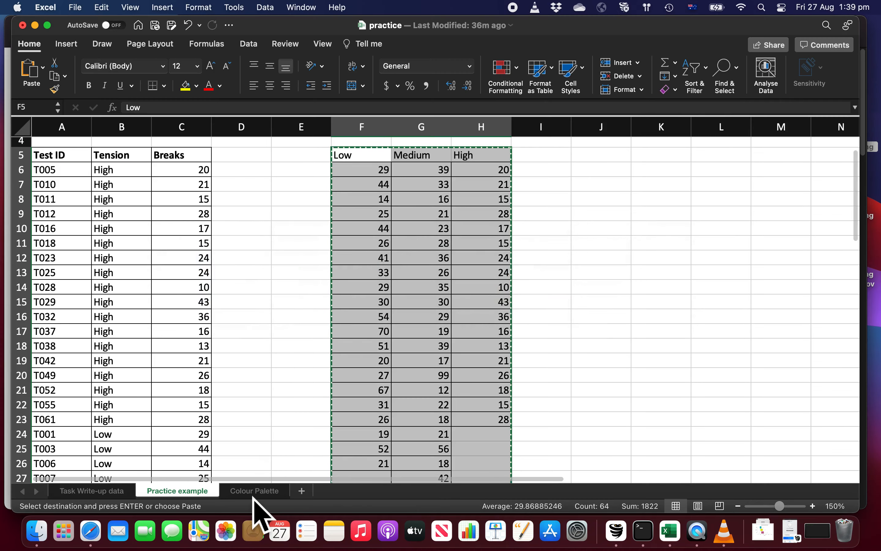
click(254, 491)
scroll(466, 409, up, 3)
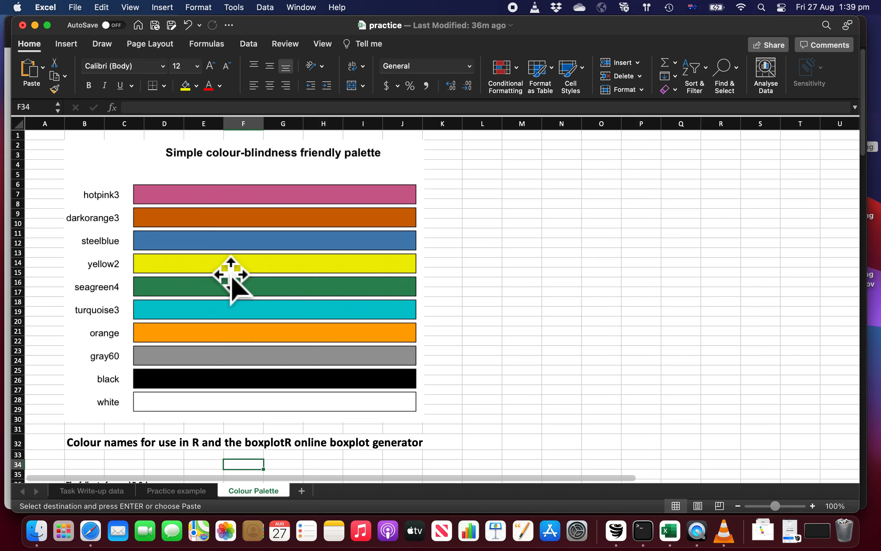
- Switch back to BoxPlotR in Safari and set the boxplot colours to hotpink3,yellow2,turquoise3
key(super+Tab)
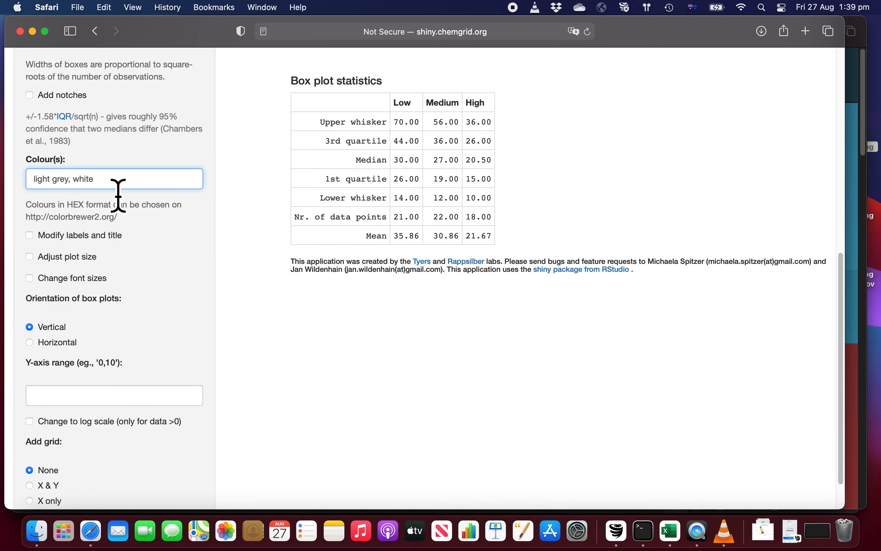
drag(117, 183, 14, 185)
key(BackSpace)
text(hotpi)
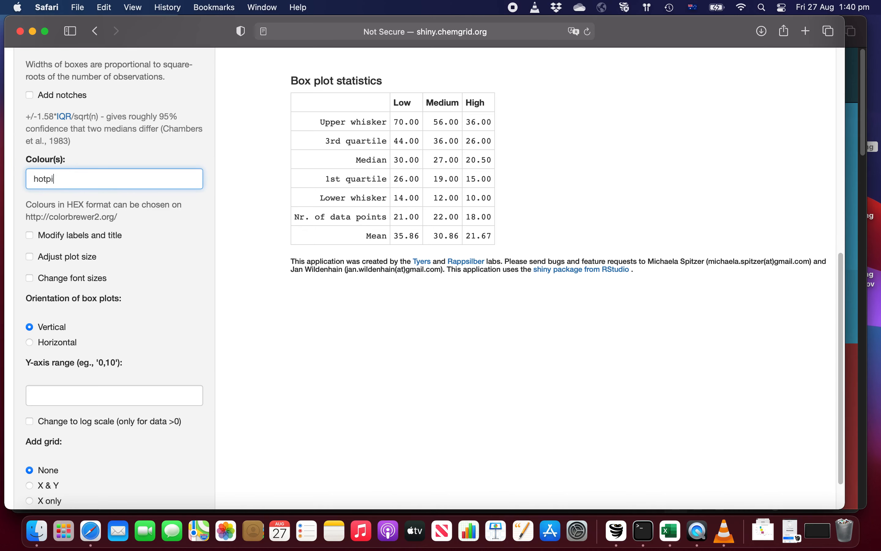
text(nk3,yellow2,turquo)
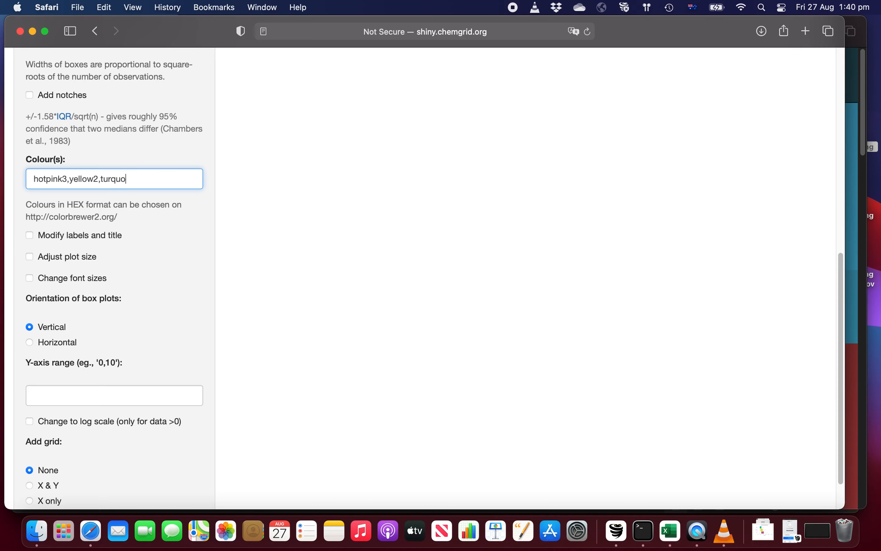
text(ise3)
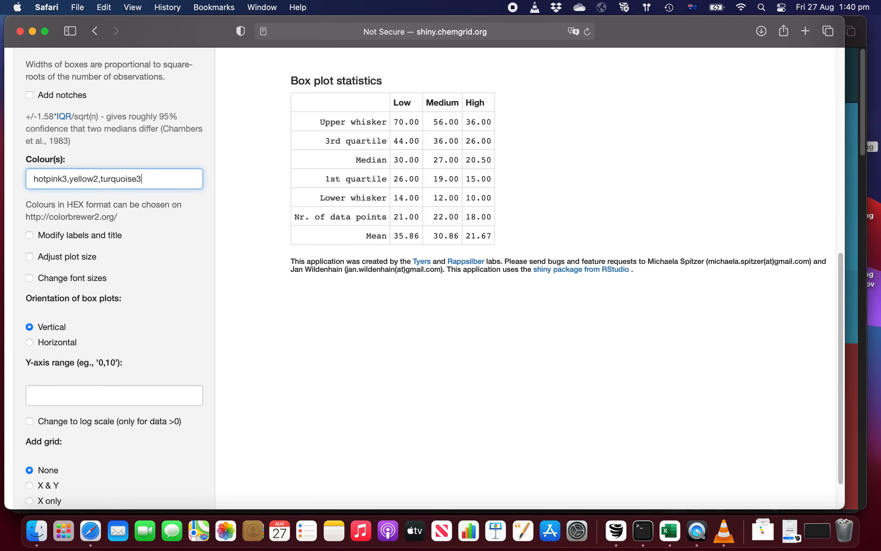
key(Tab)
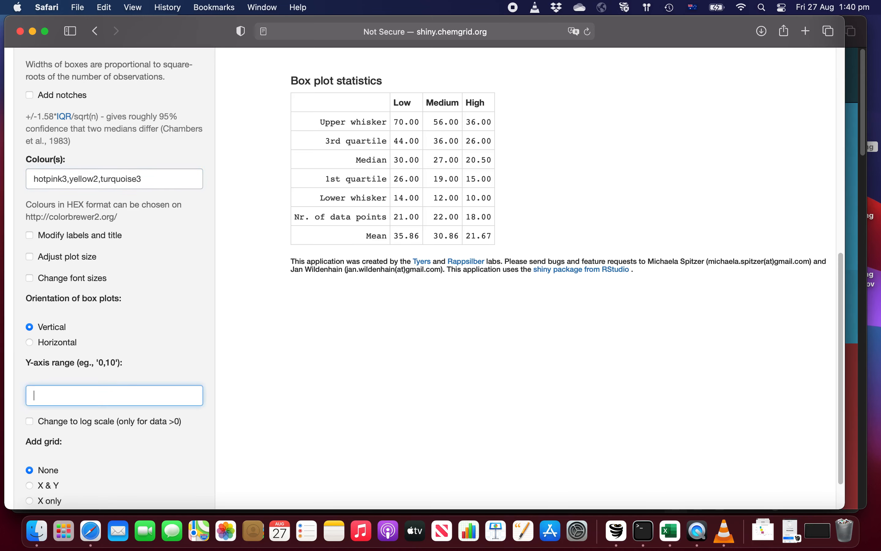
scroll(344, 319, up, 10)
- Switch to Excel and check the Colour Palette sheet down to the link for the full set of named R colours
key(super+Tab)
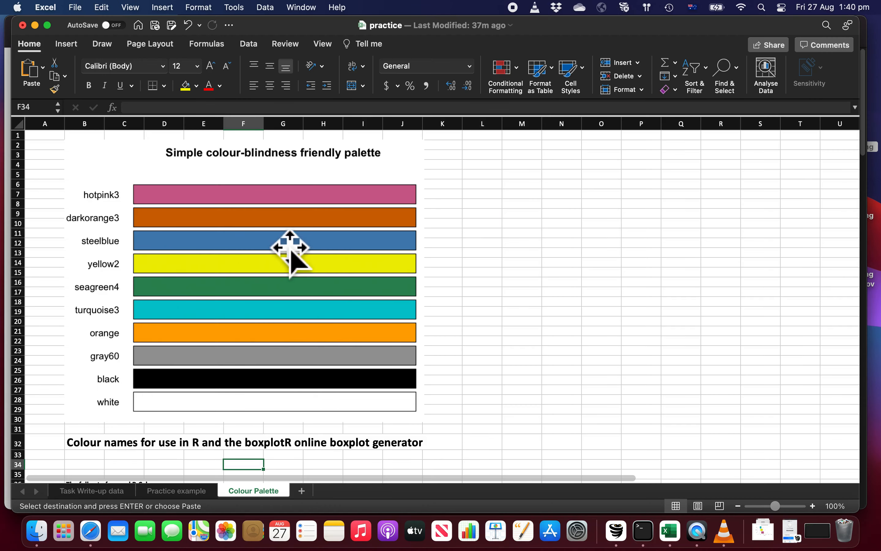
scroll(405, 442, down, 4)
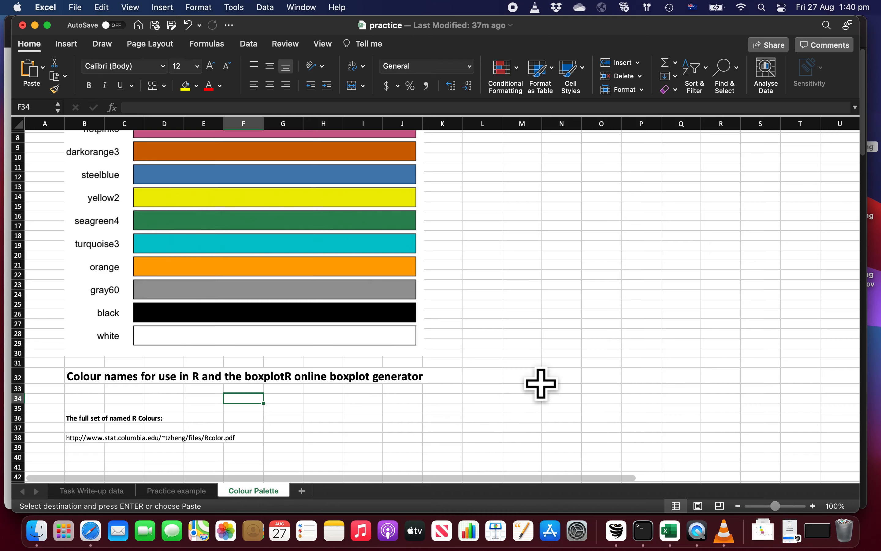
scroll(541, 383, up, 5)
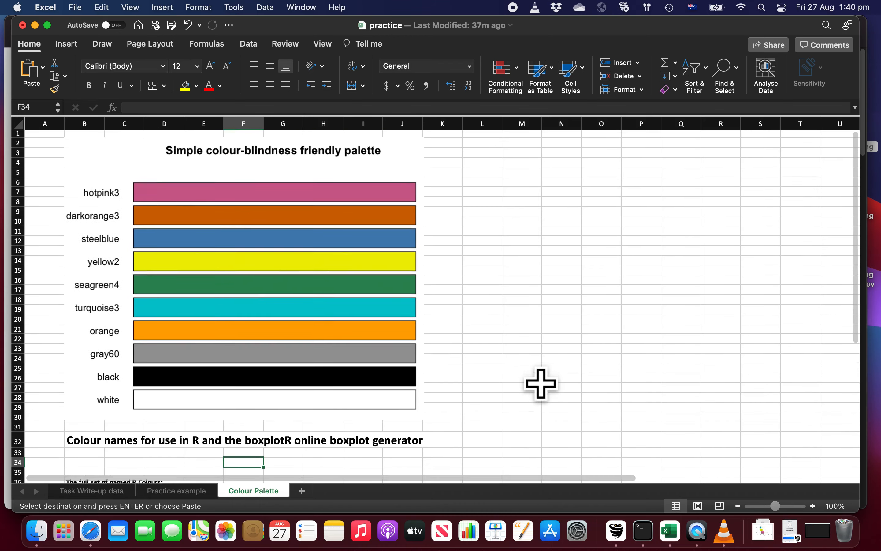
- Switch back to BoxPlotR, set the orientation of the box plots to Horizontal and review the plot and its axis range option
key(super+Tab)
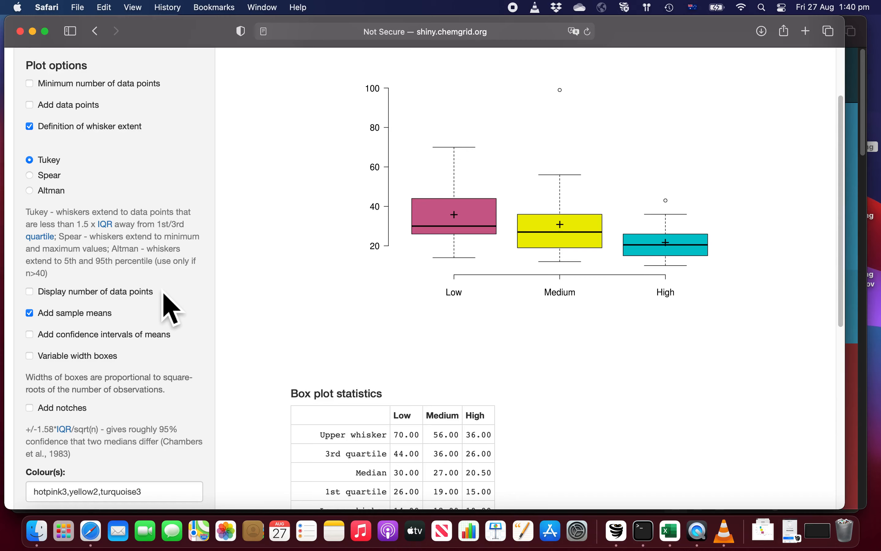
scroll(164, 295, up, 1)
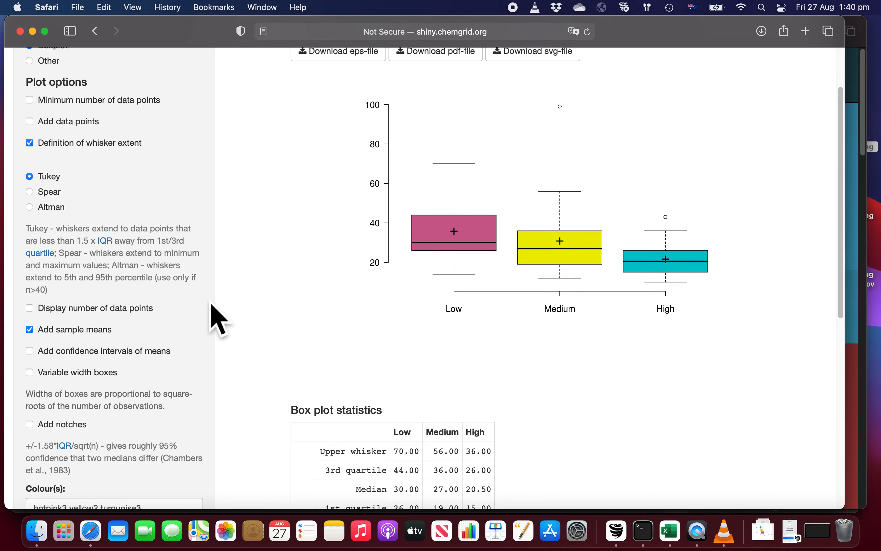
scroll(218, 317, down, 10)
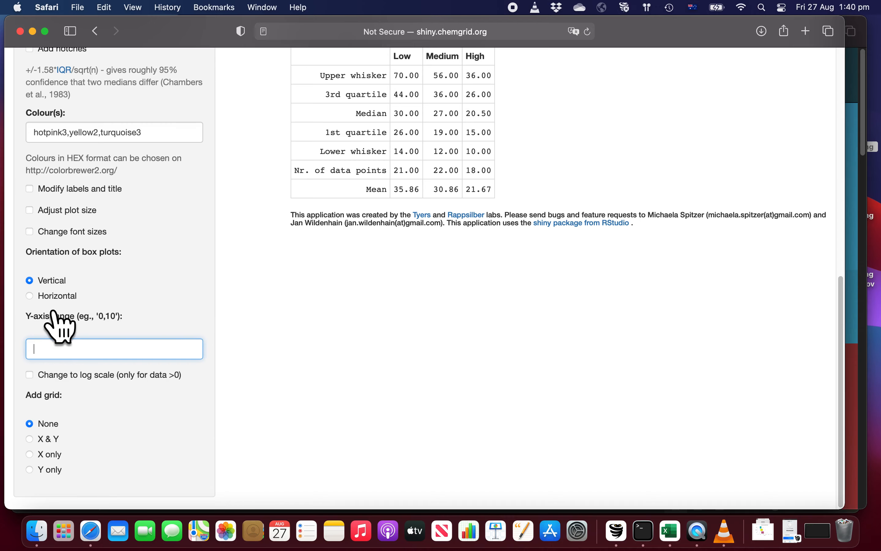
click(37, 296)
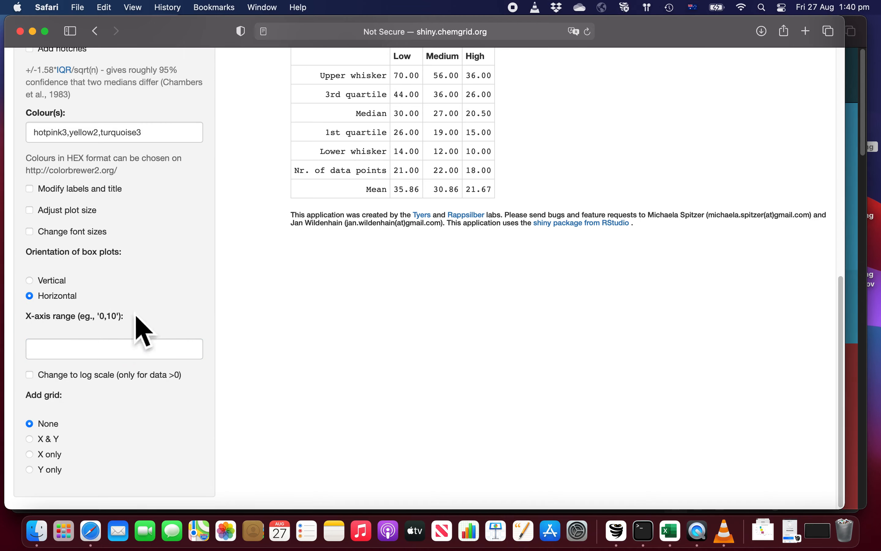
scroll(295, 390, up, 10)
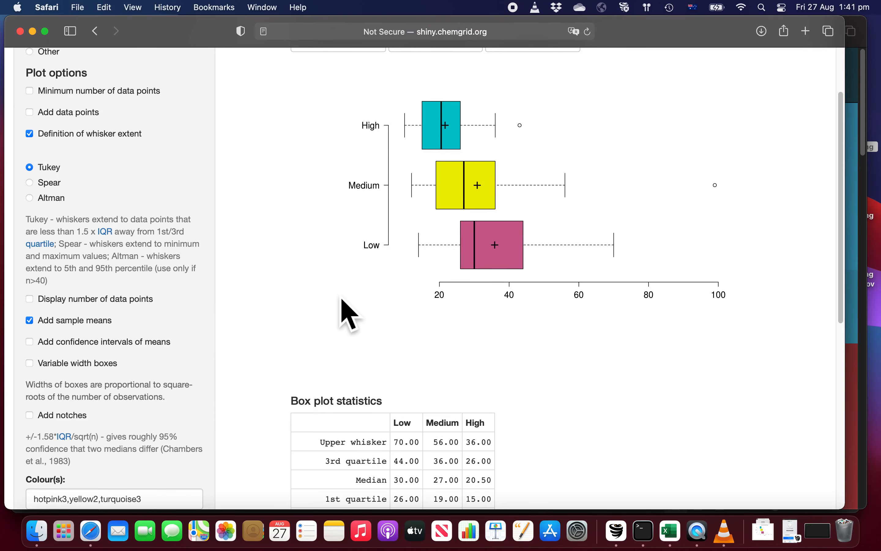
scroll(343, 300, down, 4)
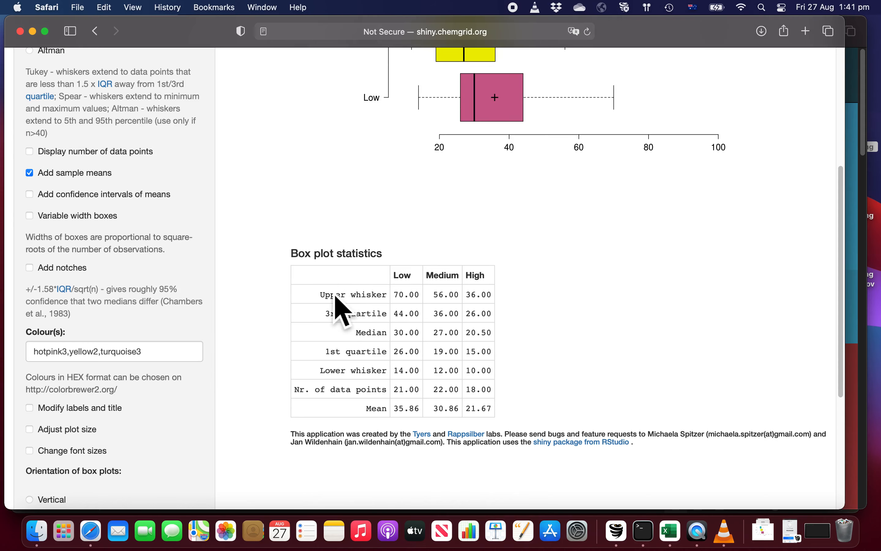
scroll(261, 285, down, 6)
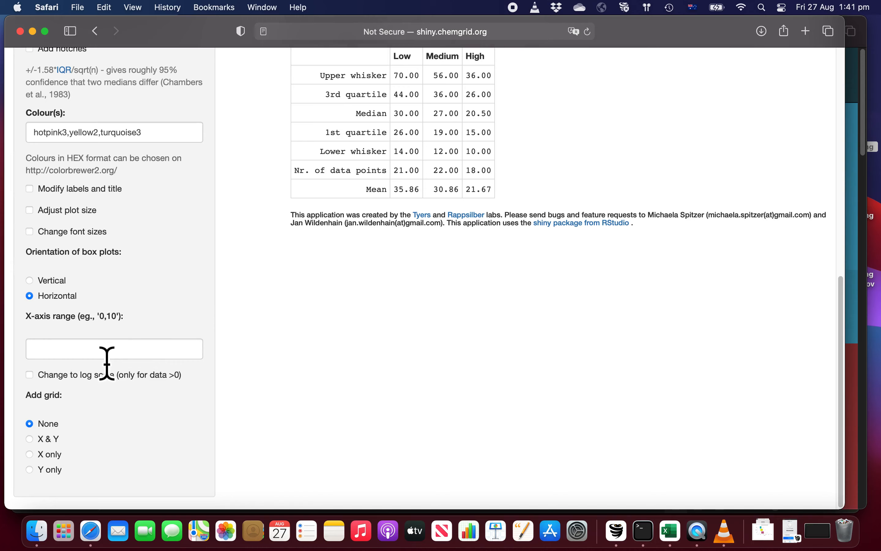
scroll(601, 371, up, 12)
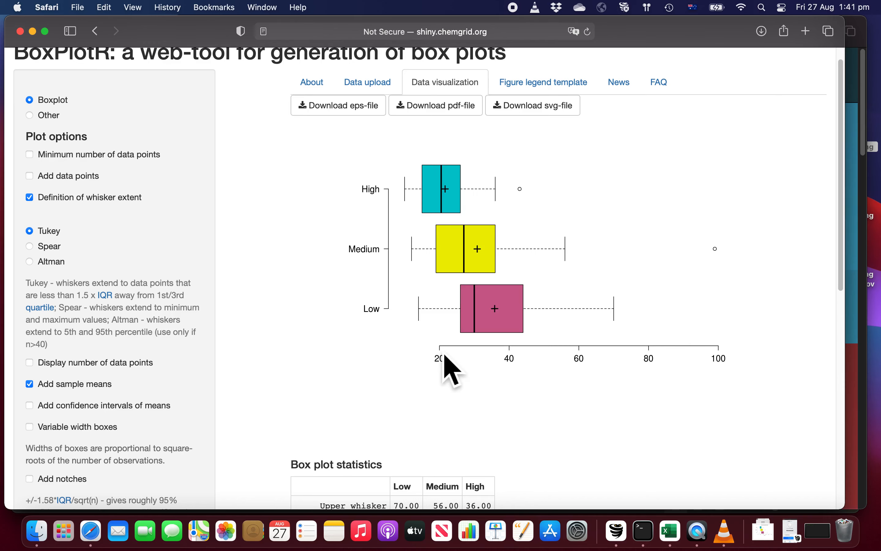
- Set the horizontal box plots' X-axis range to 0,100 and return to the plot
scroll(306, 363, down, 8)
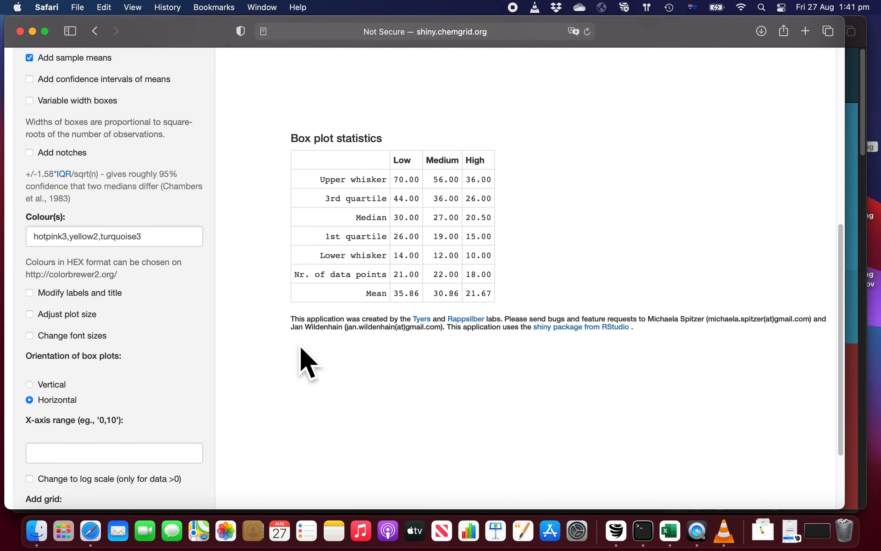
scroll(306, 363, down, 2)
click(157, 421)
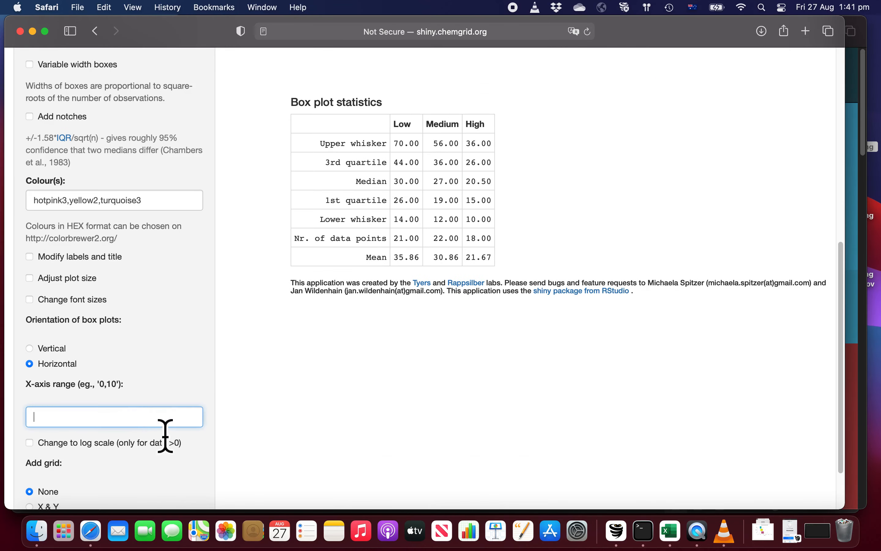
text(0)
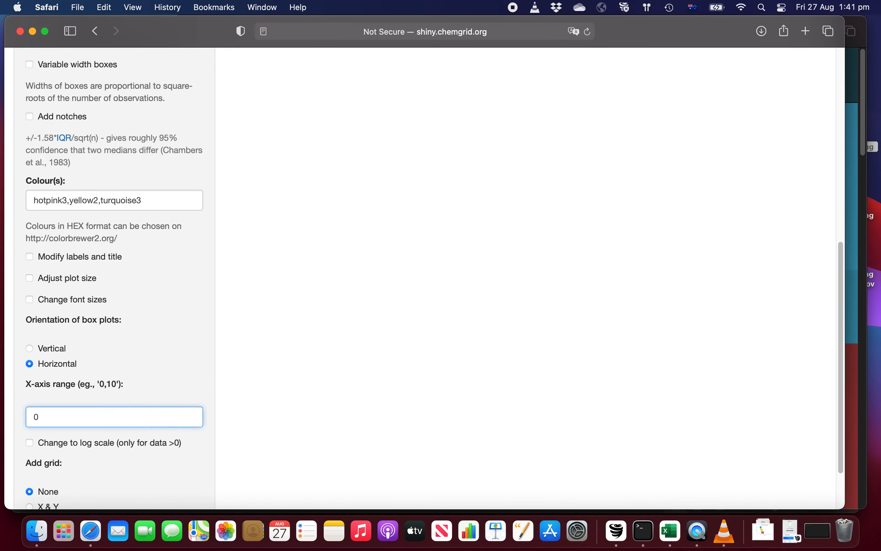
text(,100)
key(Tab)
scroll(484, 397, up, 10)
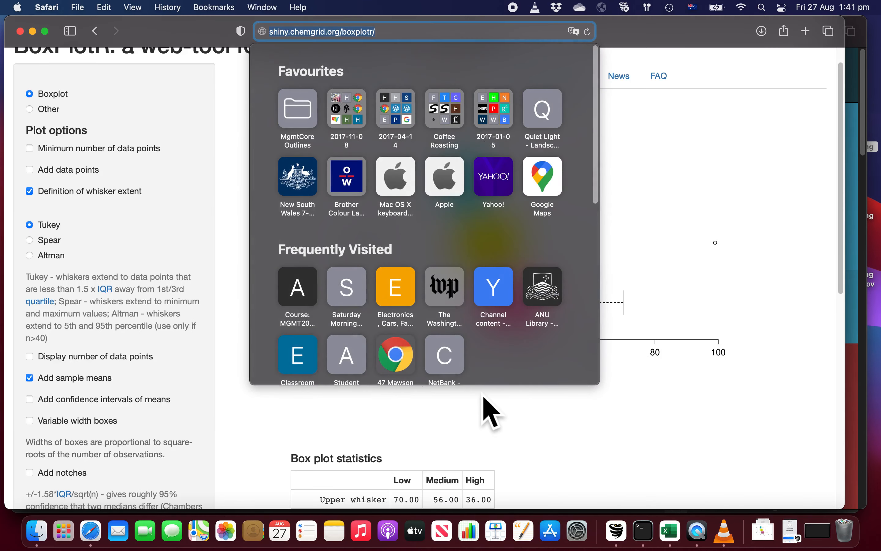
click(630, 415)
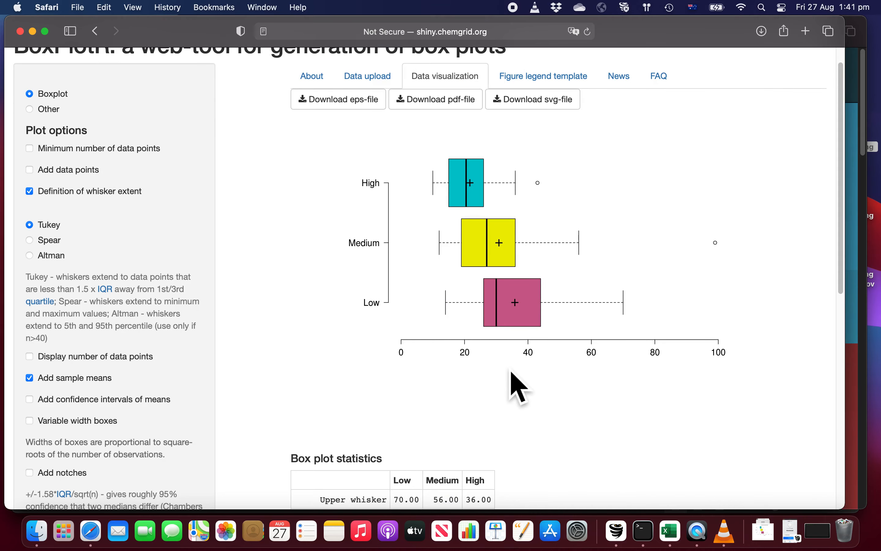
- Enable modification of the plot's labels and title, and set the X-axis label to Breaks
scroll(465, 363, down, 10)
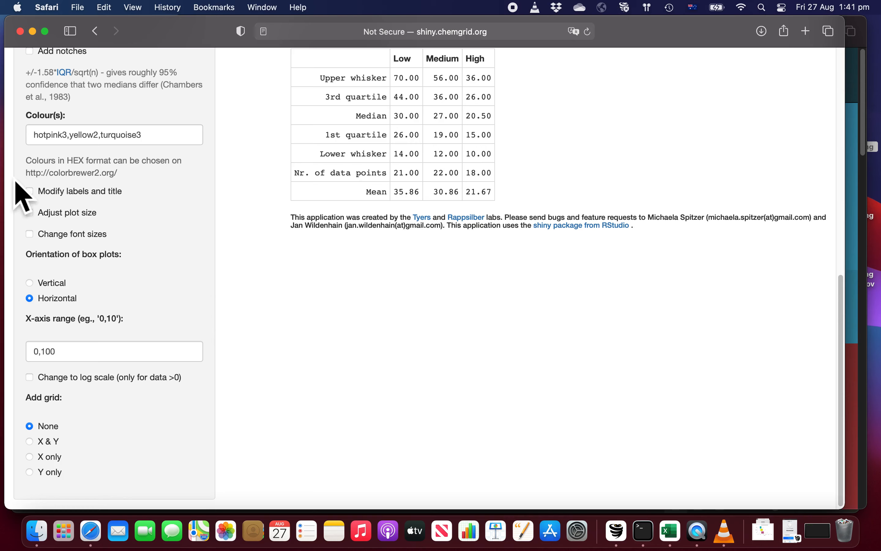
click(37, 199)
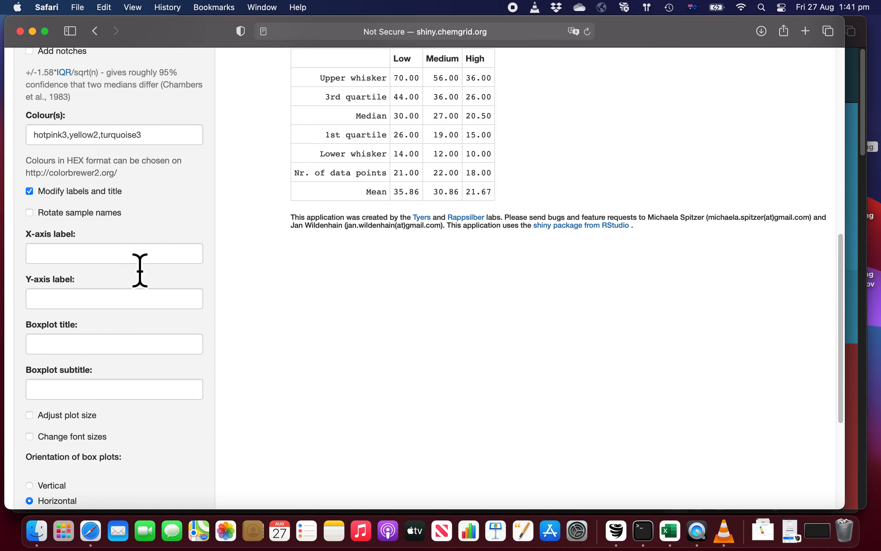
click(143, 259)
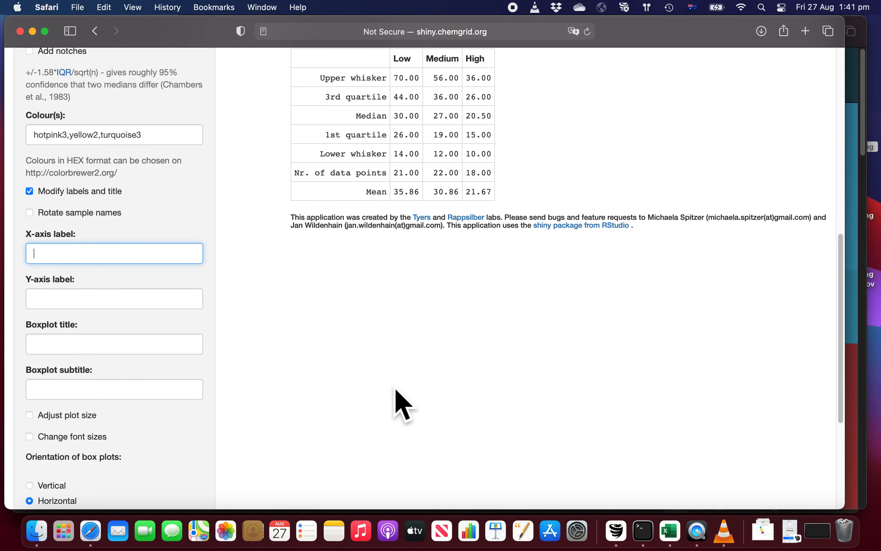
text(Bre)
text(aks)
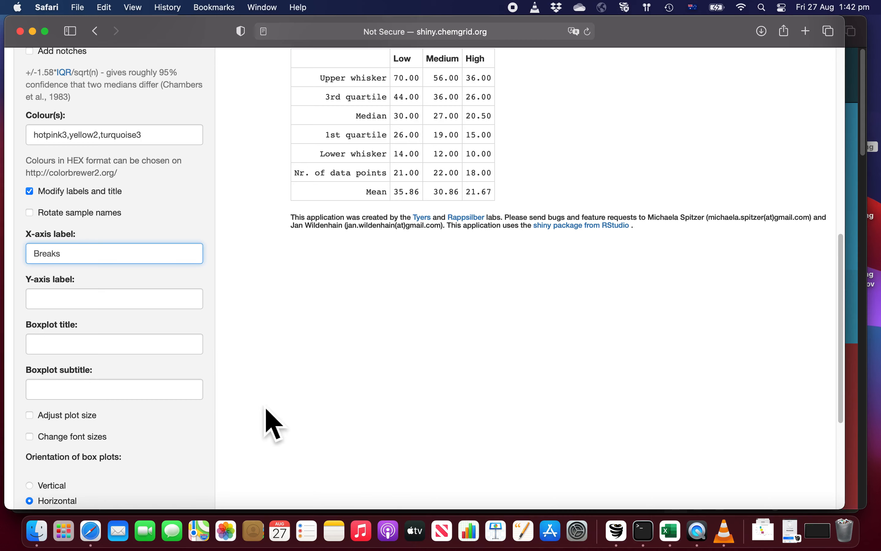
- Leave the Y-axis label empty and set the boxplot title to "Wool breaks by tension"
click(122, 302)
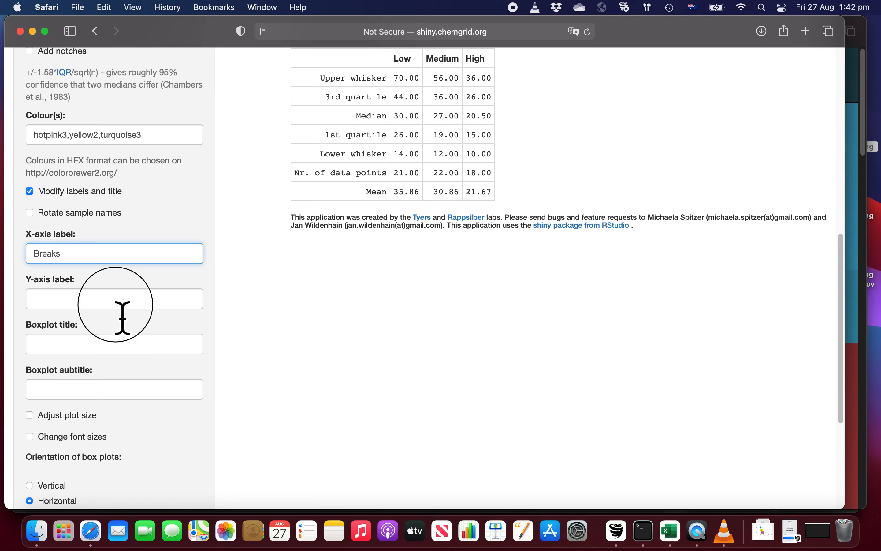
click(124, 348)
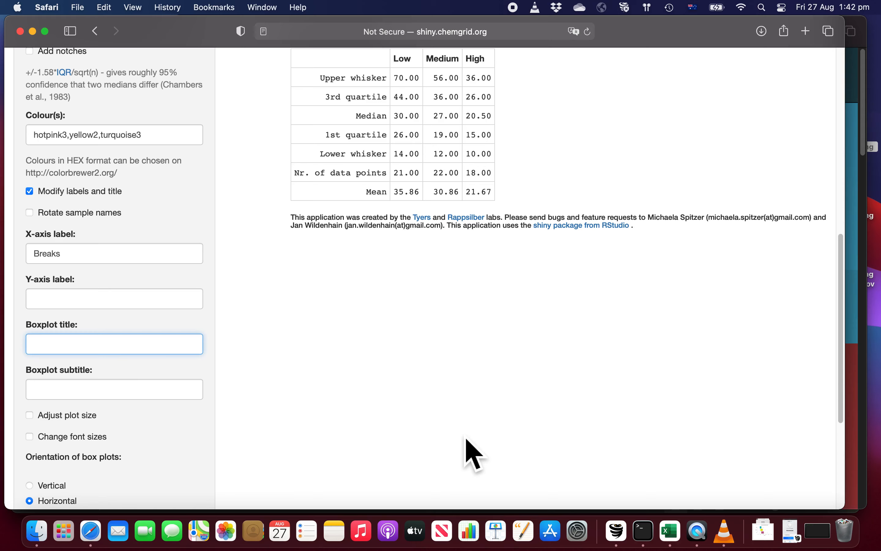
text(Wool breaks )
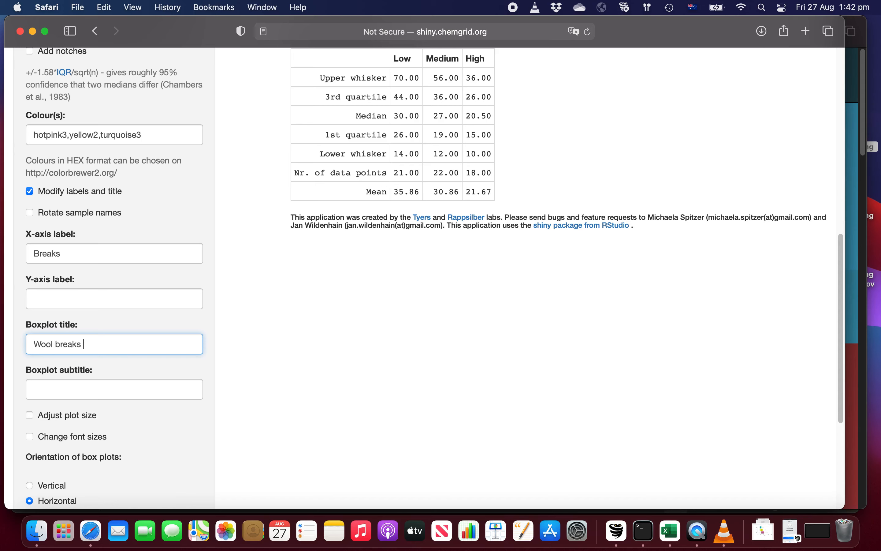
text(by tension)
key(Tab)
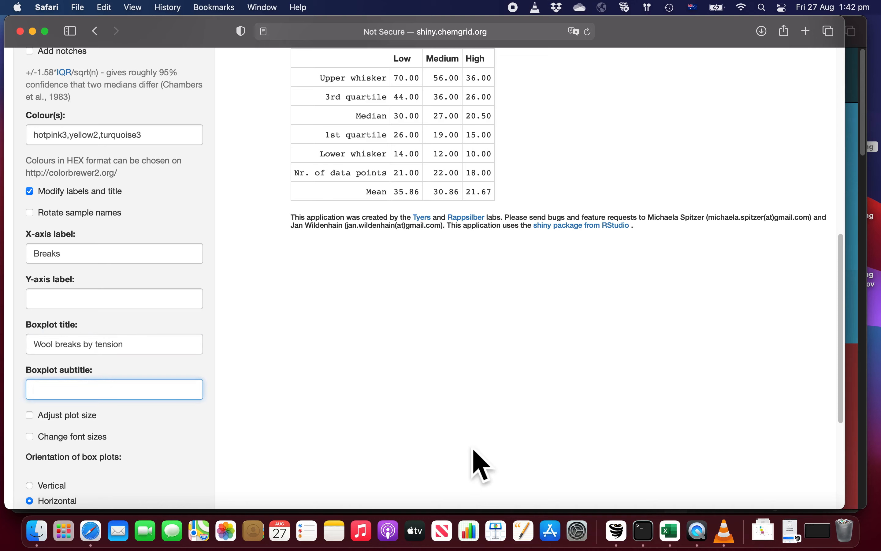
scroll(480, 465, up, 10)
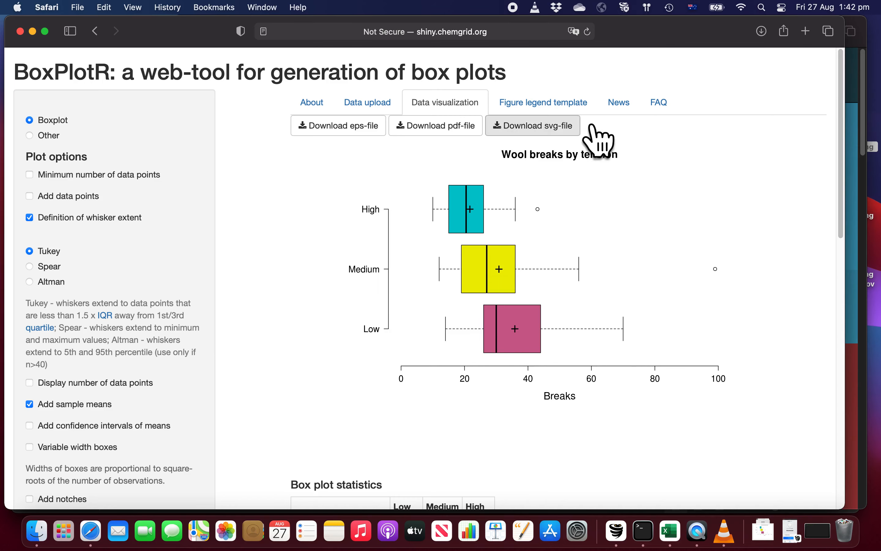
- Read the figure legend template's box plot description, then return to the data visualization and review the plot and its statistics table
click(563, 105)
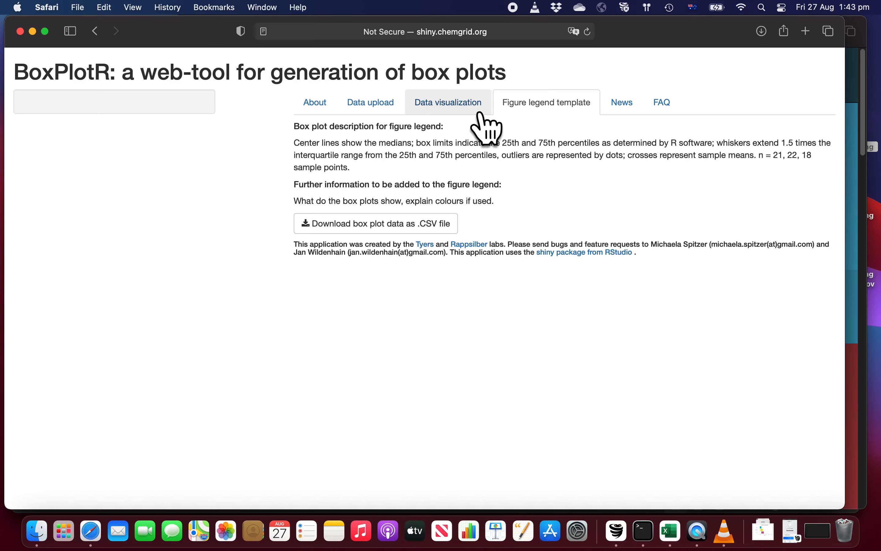
click(448, 106)
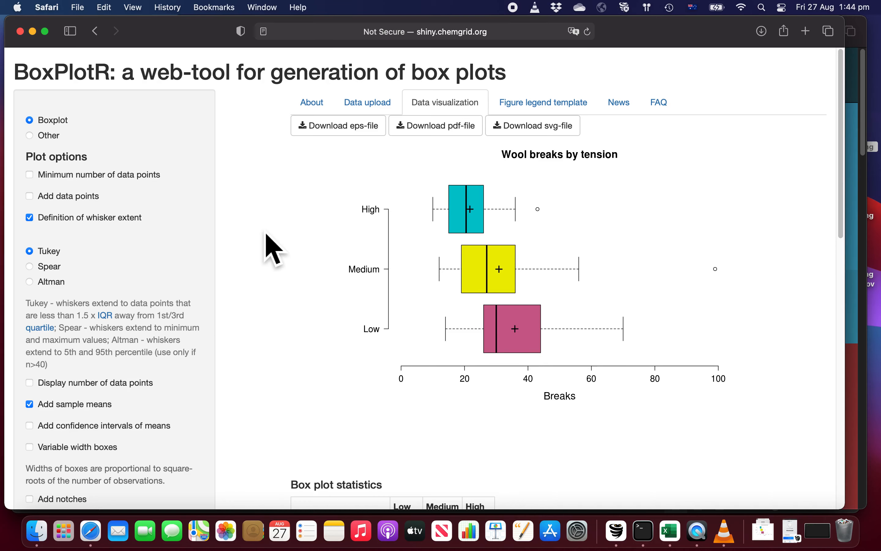
scroll(266, 240, down, 3)
scroll(273, 249, down, 2)
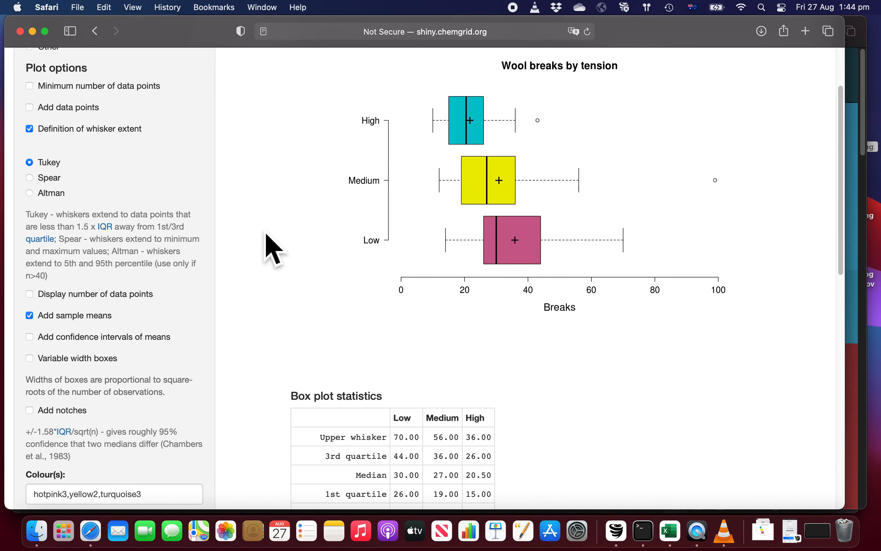
scroll(270, 248, up, 4)
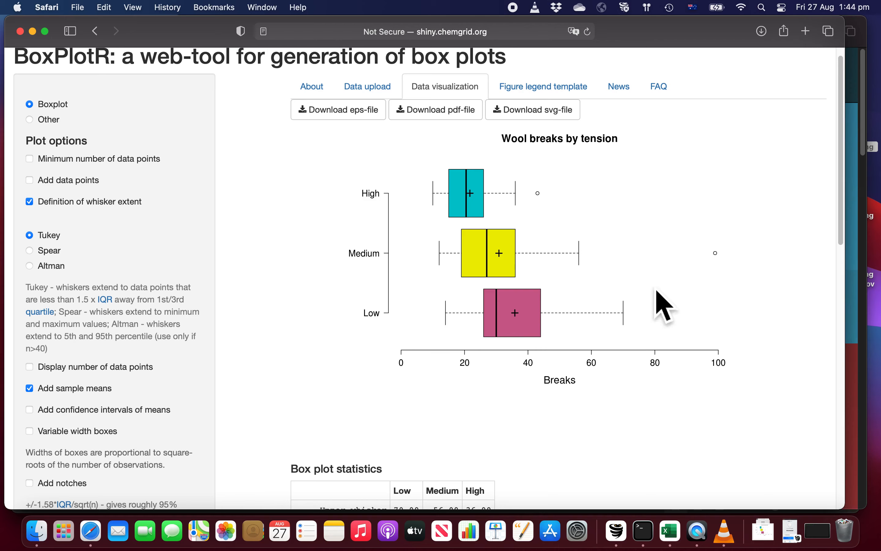
scroll(262, 392, down, 5)
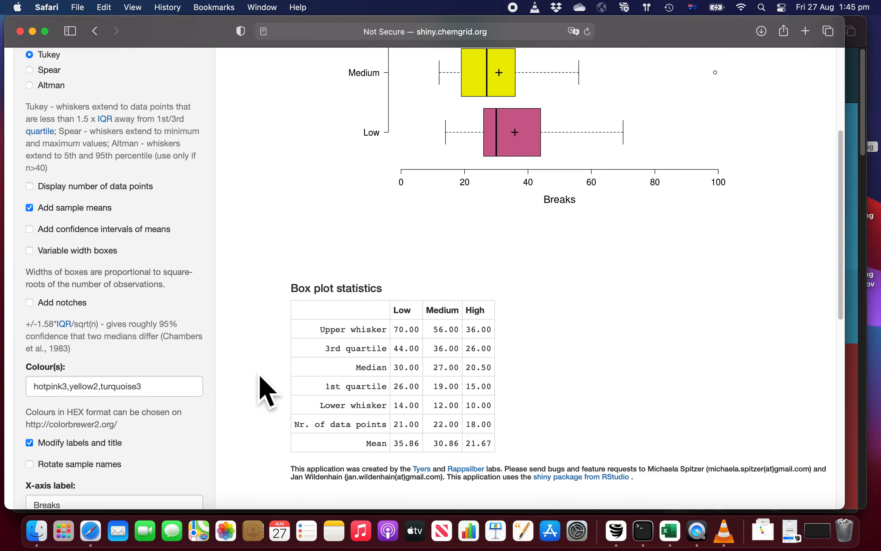